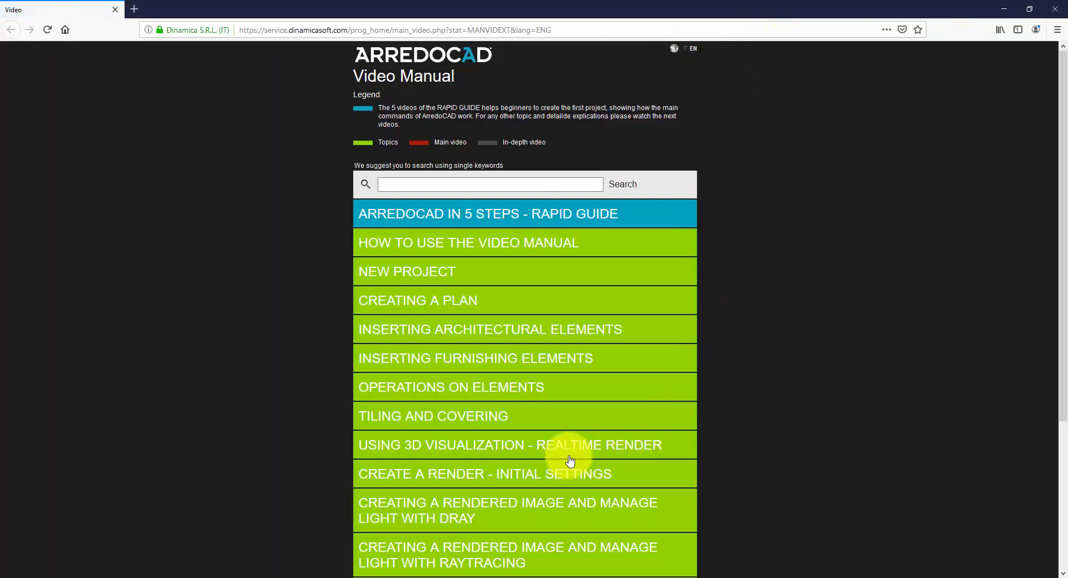
Step: Look through the video topics under Operations on Elements in the video manual and close the browser
left_click(501, 387)
scroll(583, 445, "down", 3)
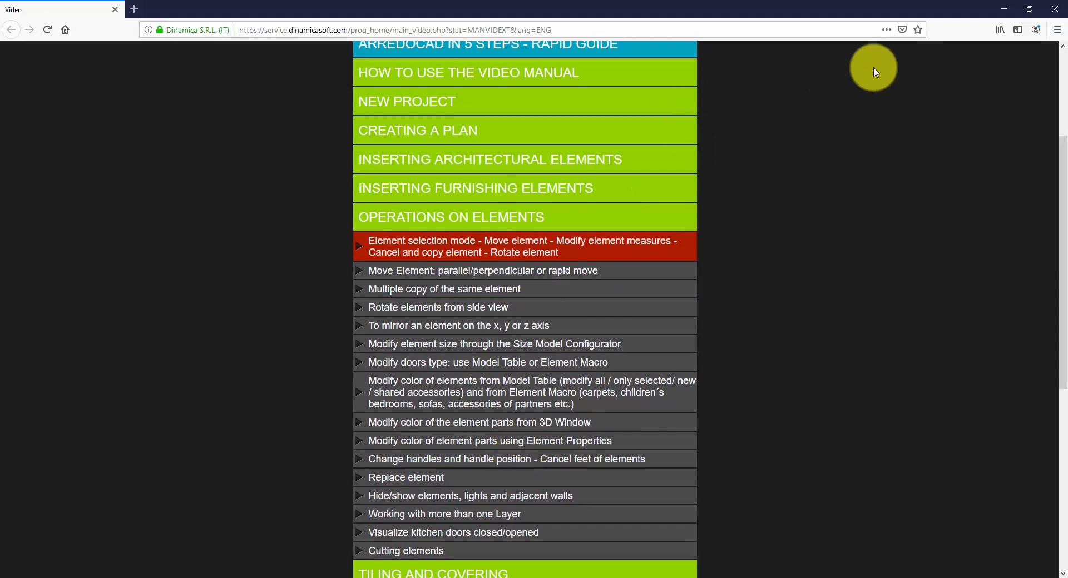
left_click(1051, 7)
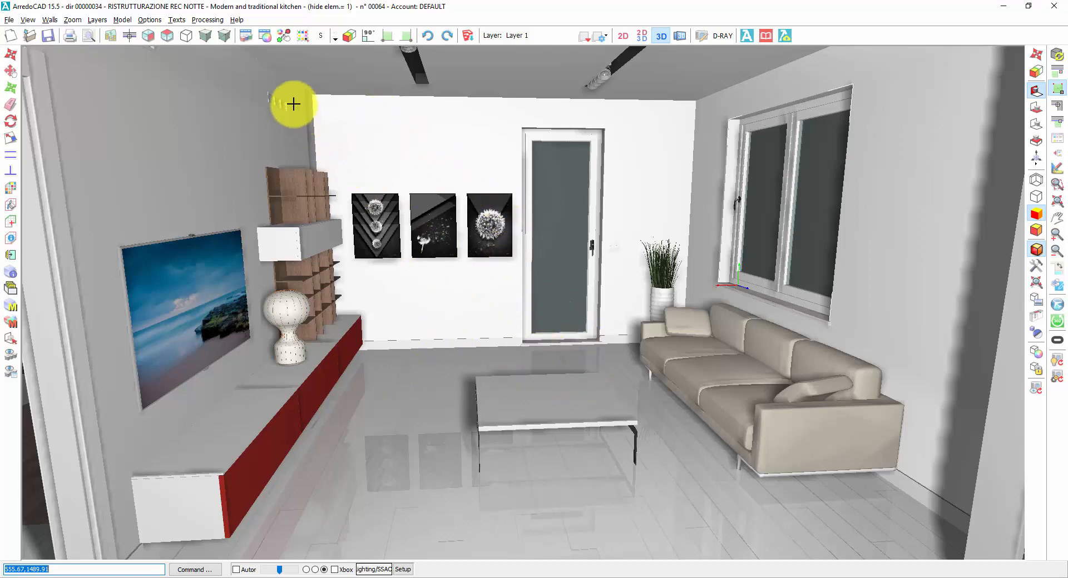
Step: Activate Textures Drag & Drop and apply the Moka colour to all the red fronts of the low TV unit
left_click(283, 36)
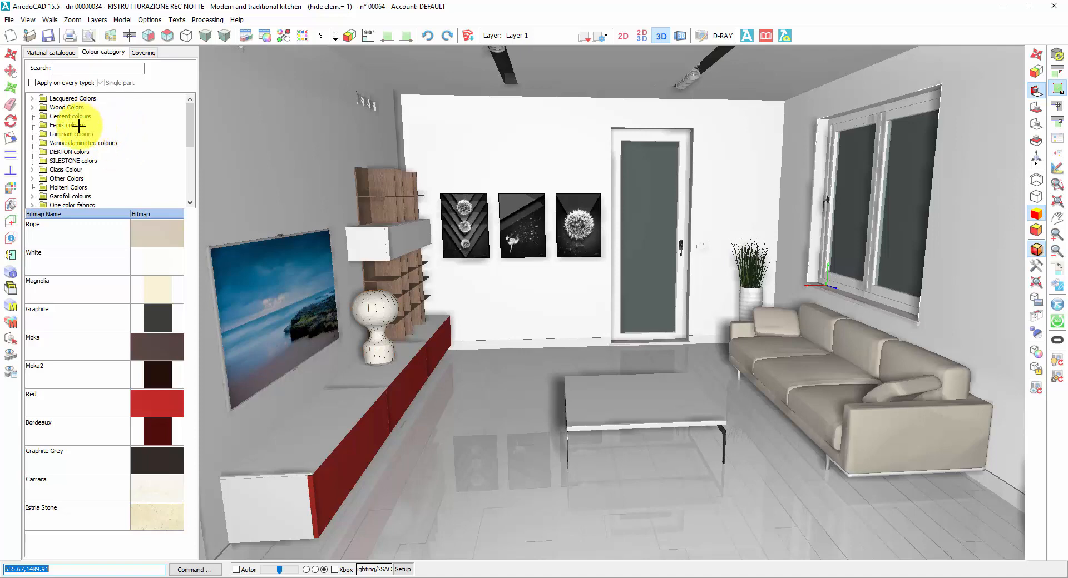
left_click(145, 348)
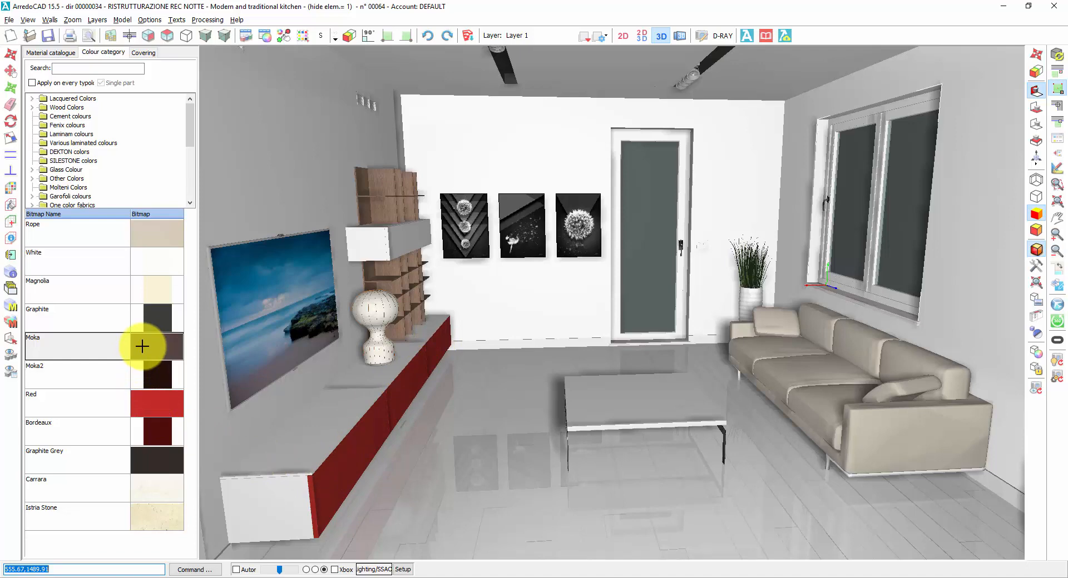
left_click_drag(143, 347, 352, 465)
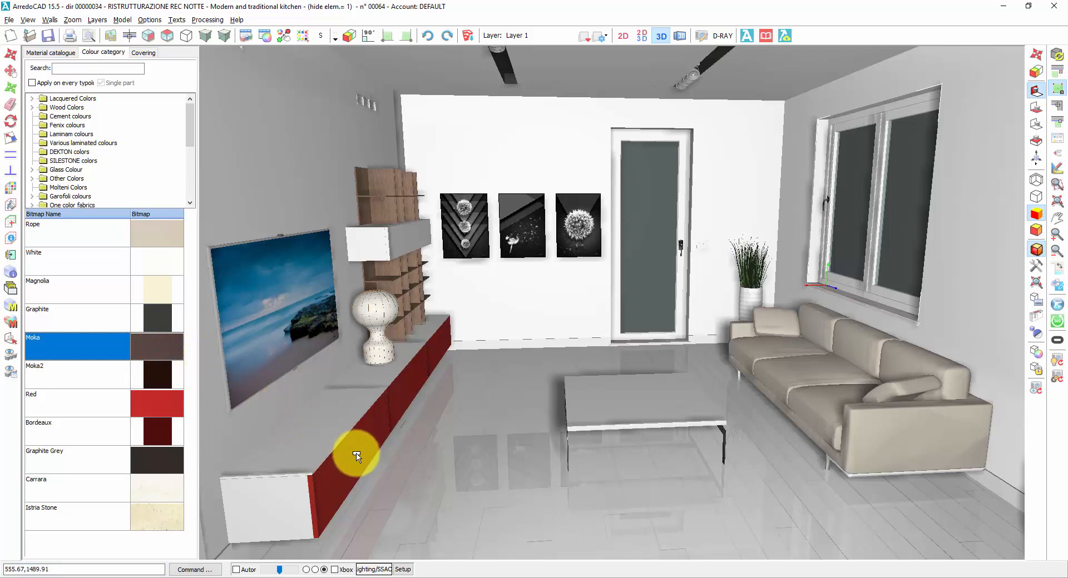
left_click_drag(356, 456, 350, 453)
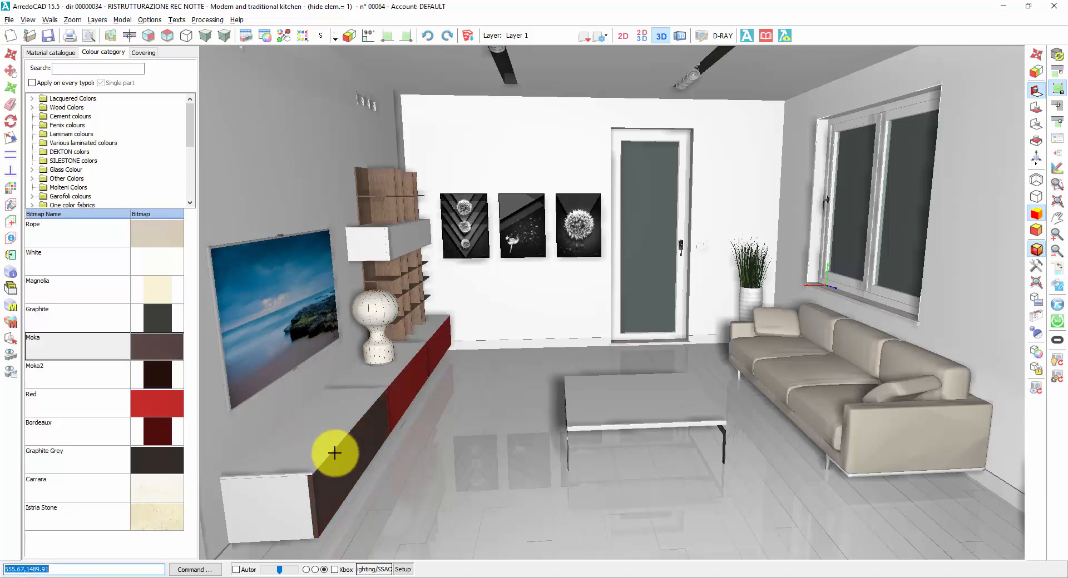
left_click_drag(157, 349, 410, 389)
left_click_drag(157, 350, 437, 346)
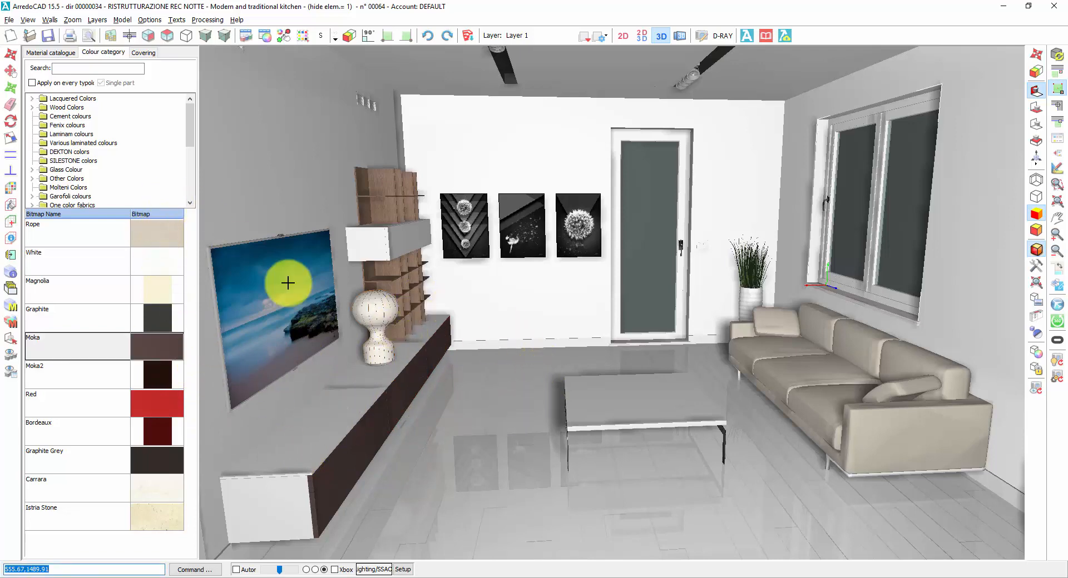
Step: Apply the Medium 7 finish from Wood Middle Colors to the coffee table top
left_click(33, 108)
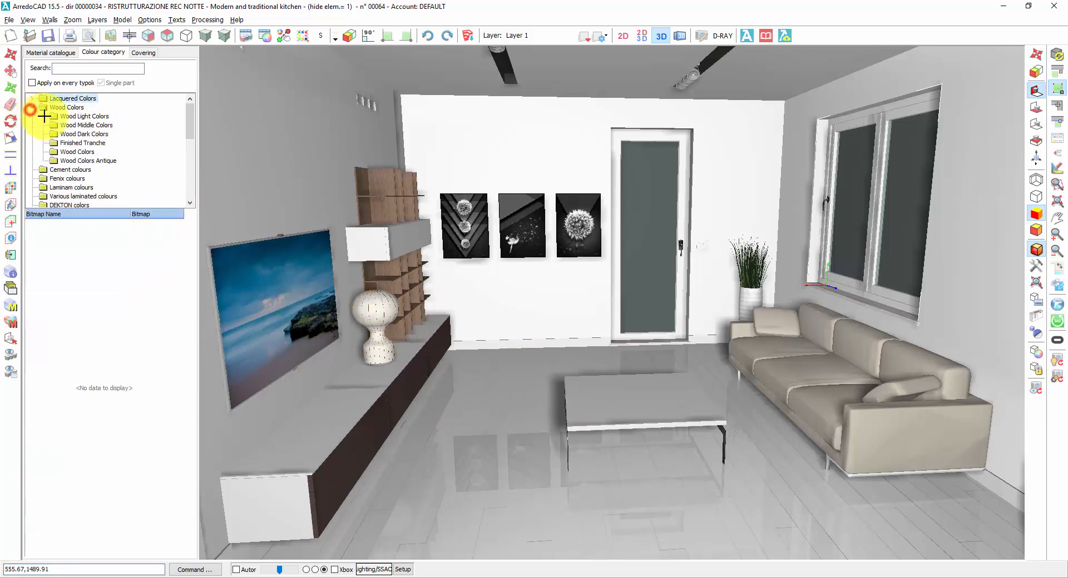
left_click(85, 124)
left_click(134, 405)
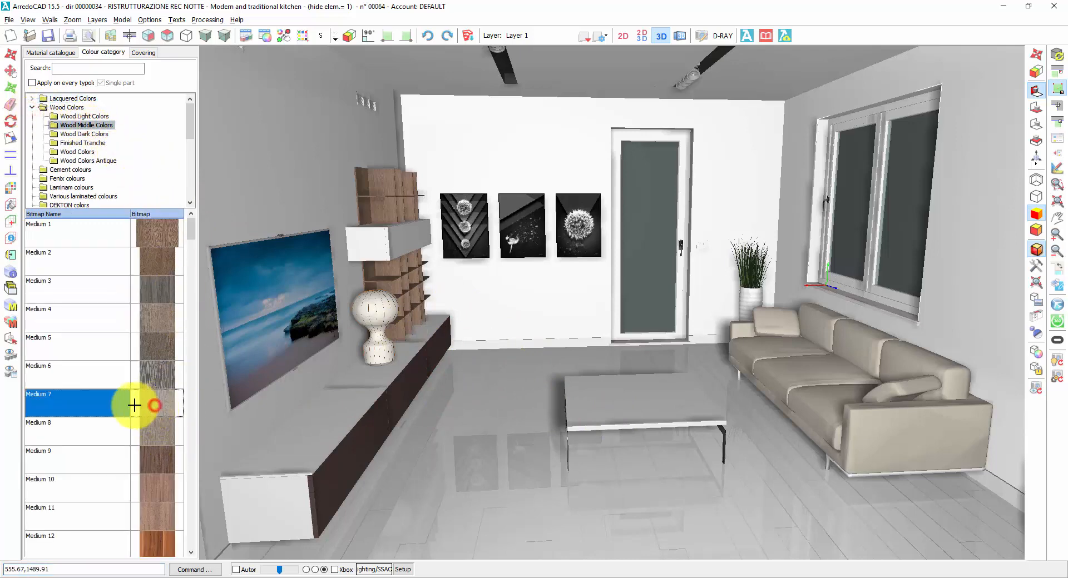
left_click(102, 404)
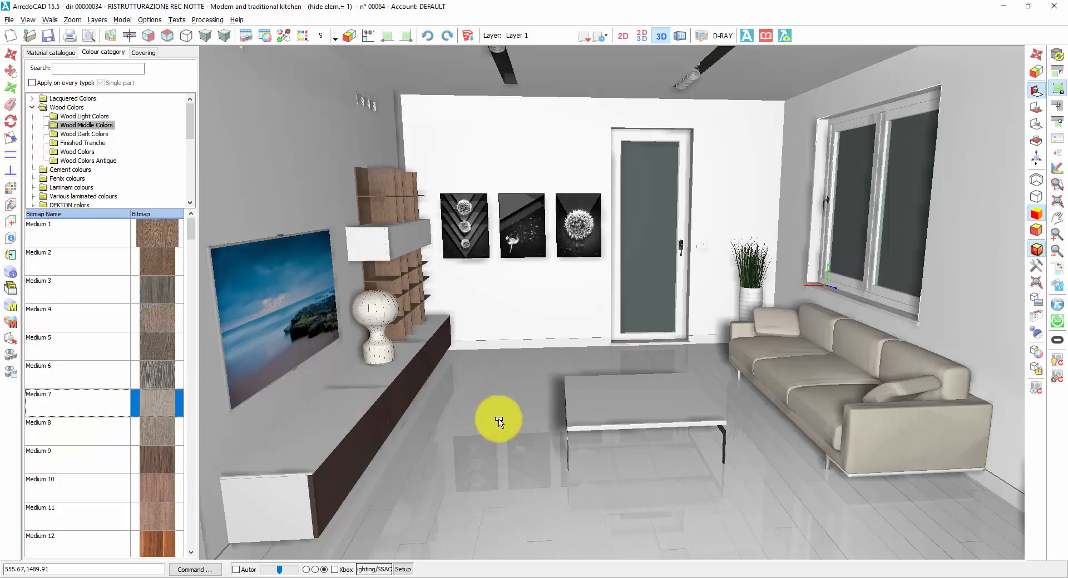
left_click(639, 408)
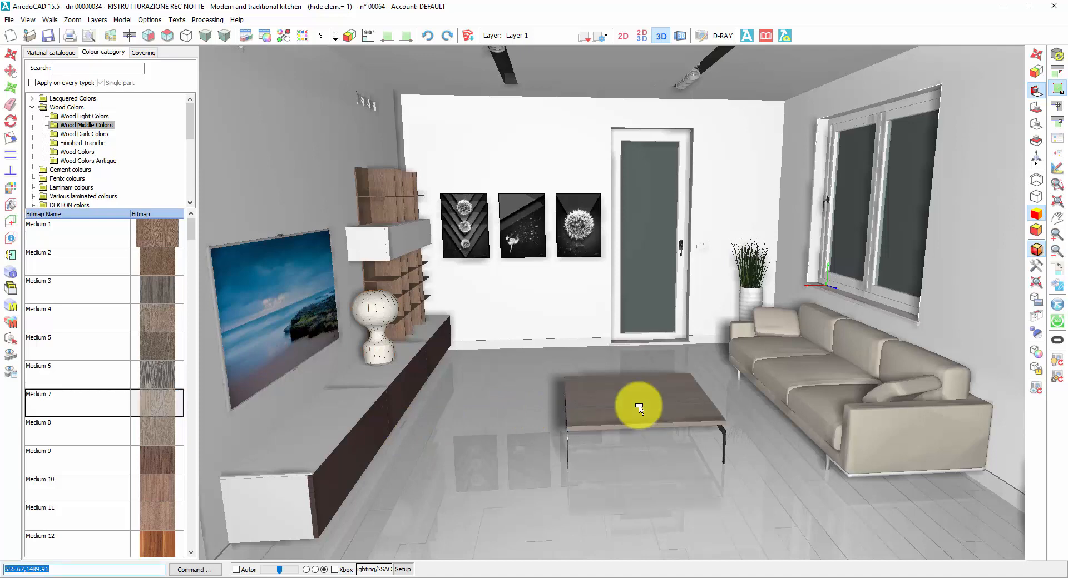
Step: Apply Leather8 from Leather Colors to one sofa cushion, and with application on every typology enabled, to the whole sofa
middle_click_drag(519, 405, 612, 303)
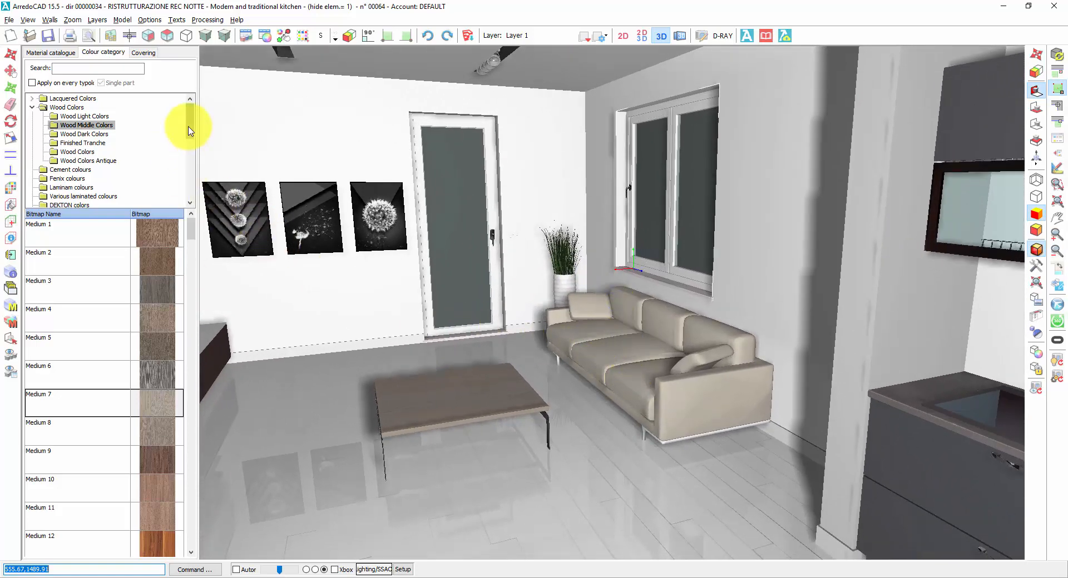
left_click_drag(190, 124, 189, 191)
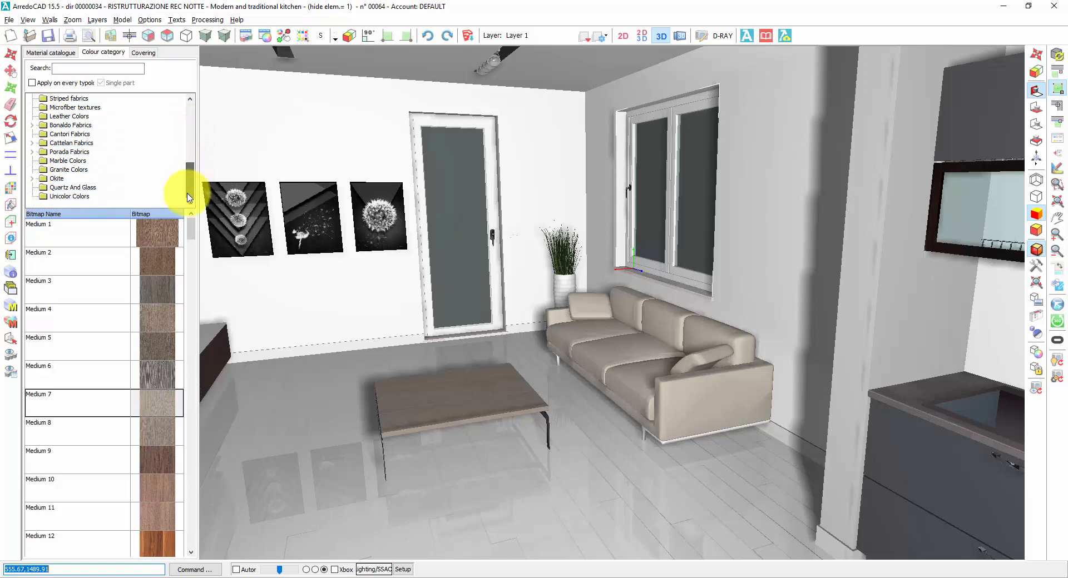
left_click(63, 117)
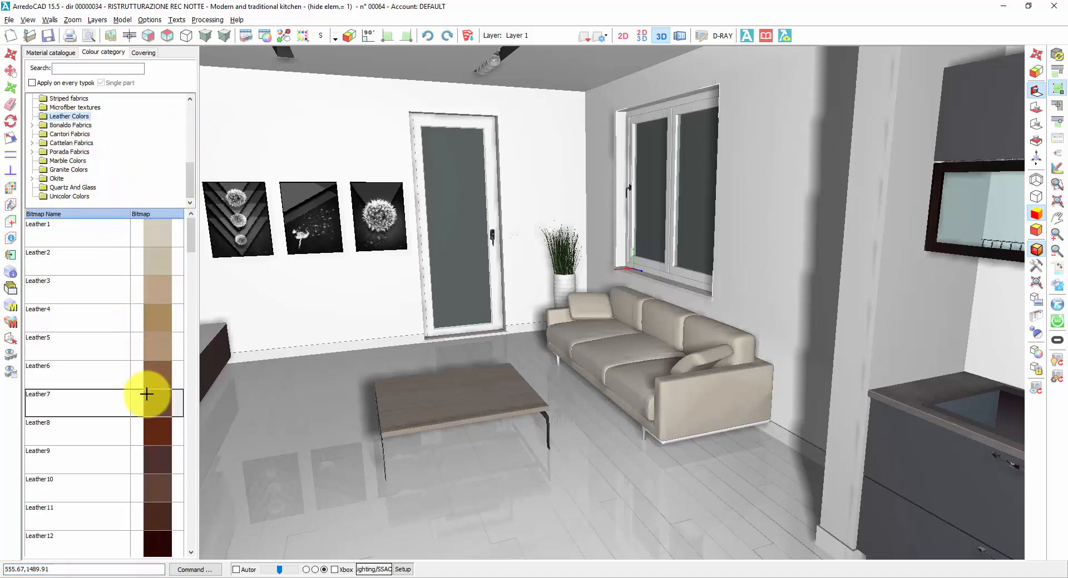
left_click(147, 433)
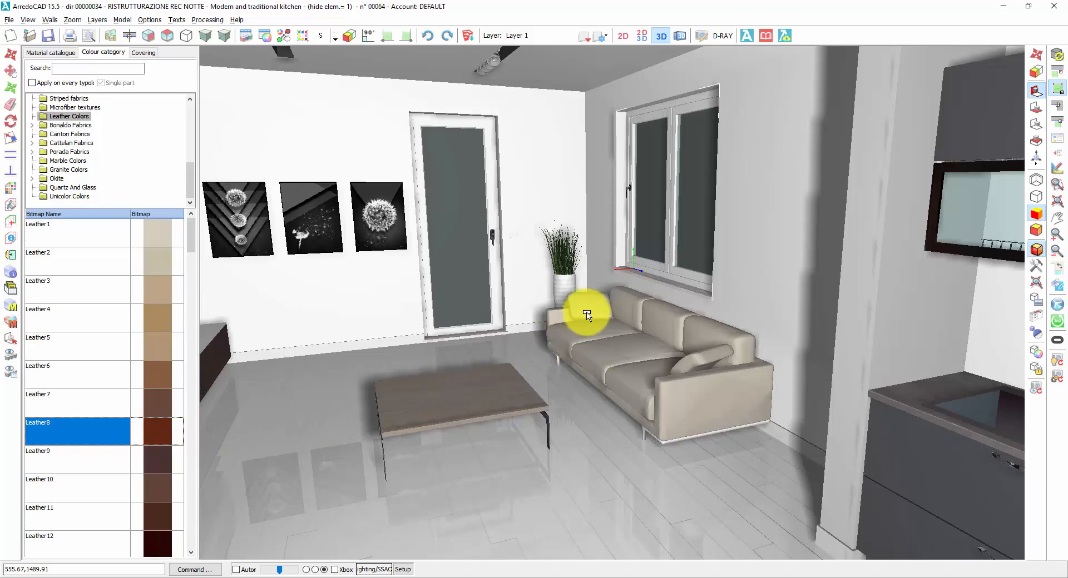
left_click(589, 314)
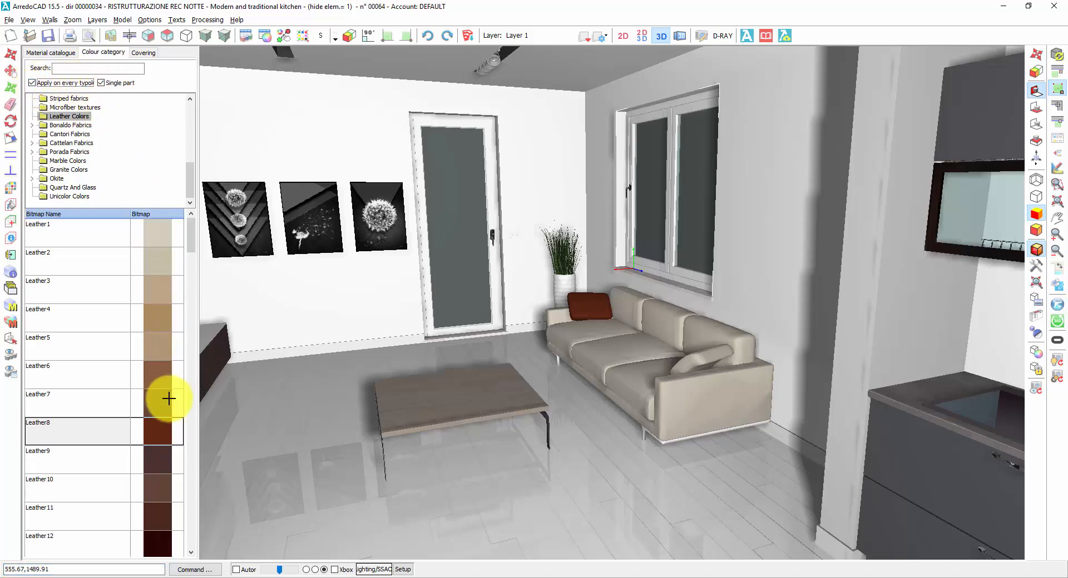
left_click_drag(149, 432, 592, 308)
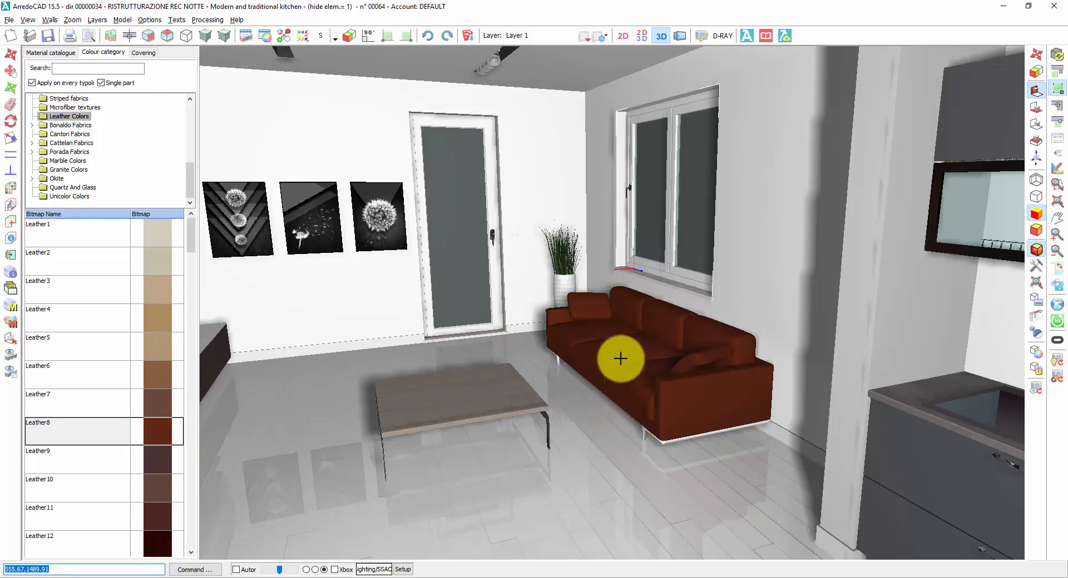
Step: Apply Matt White from Matt Lacquered Colors to one dining table bar, extend it to the whole frame by applying on every typology, and end texture application
mouse_move(612, 305)
middle_mouse_down()
mouse_move(545, 300)
mouse_move(612, 302)
mouse_move(600, 314)
middle_mouse_up()
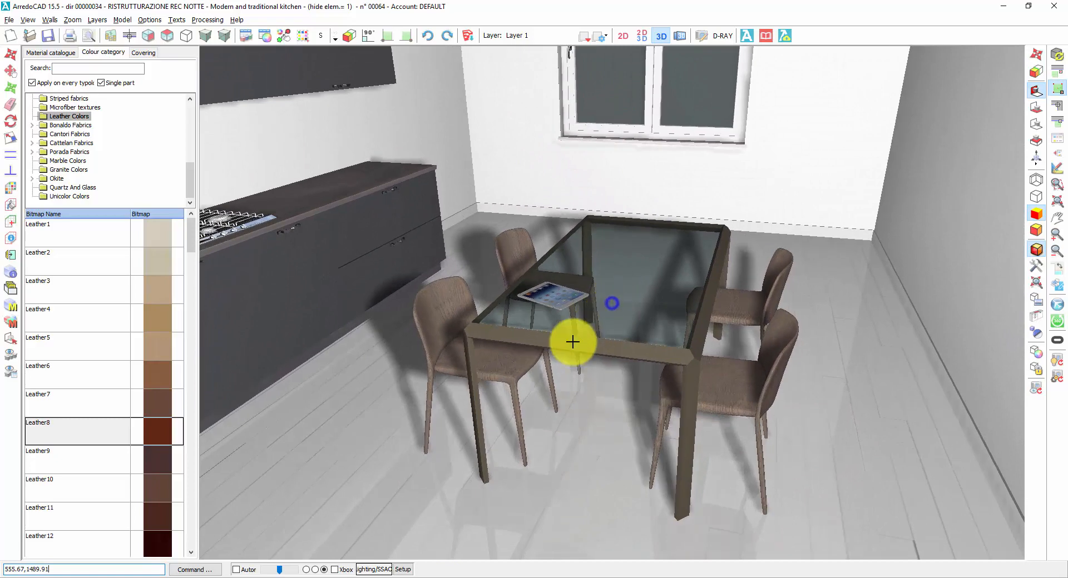
left_click(32, 82)
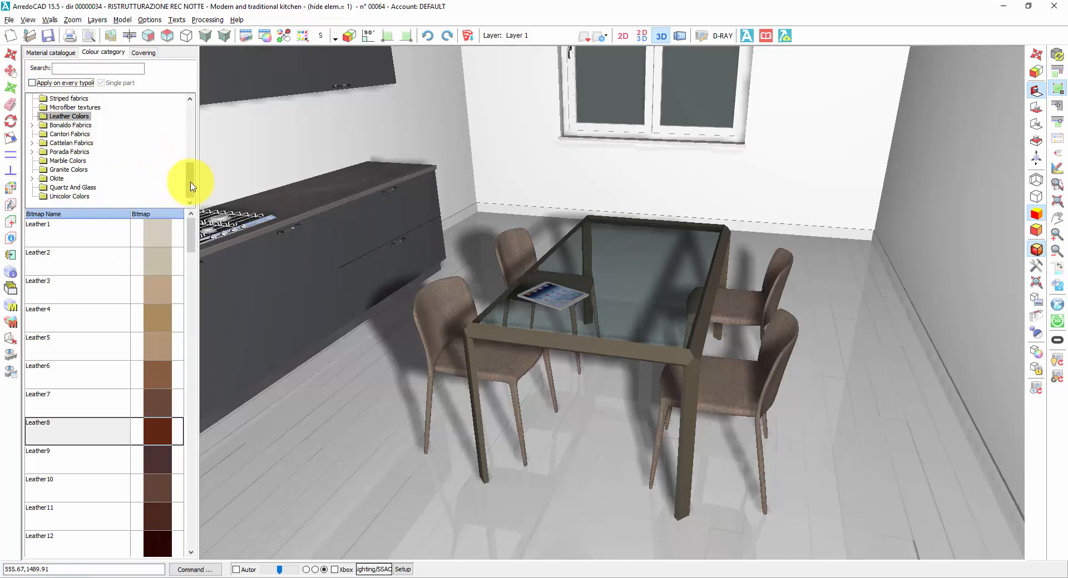
left_click_drag(192, 186, 191, 114)
left_click(33, 99)
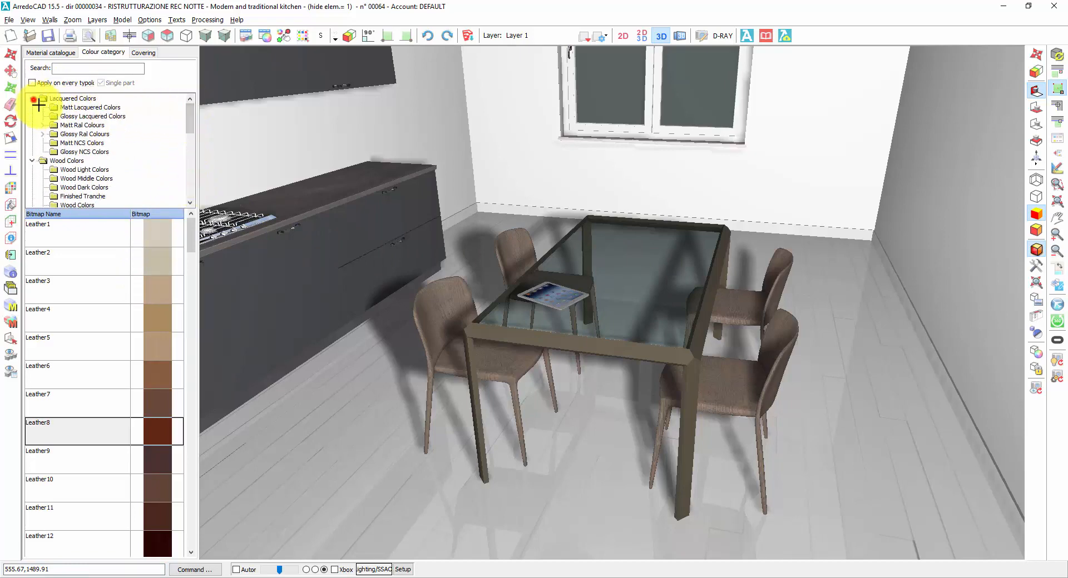
left_click(82, 108)
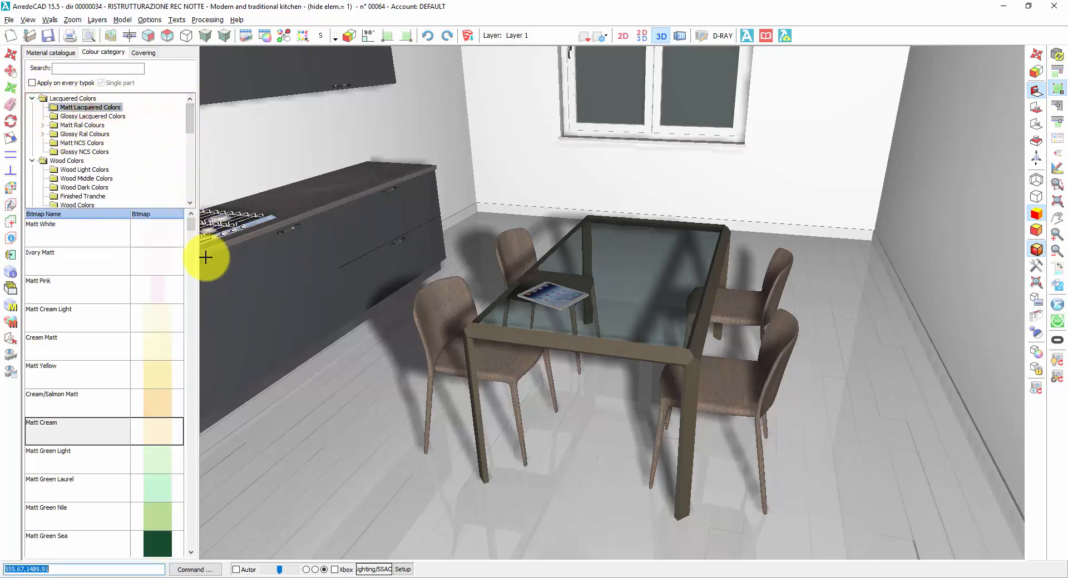
left_click(144, 228)
left_click_drag(144, 228, 565, 341)
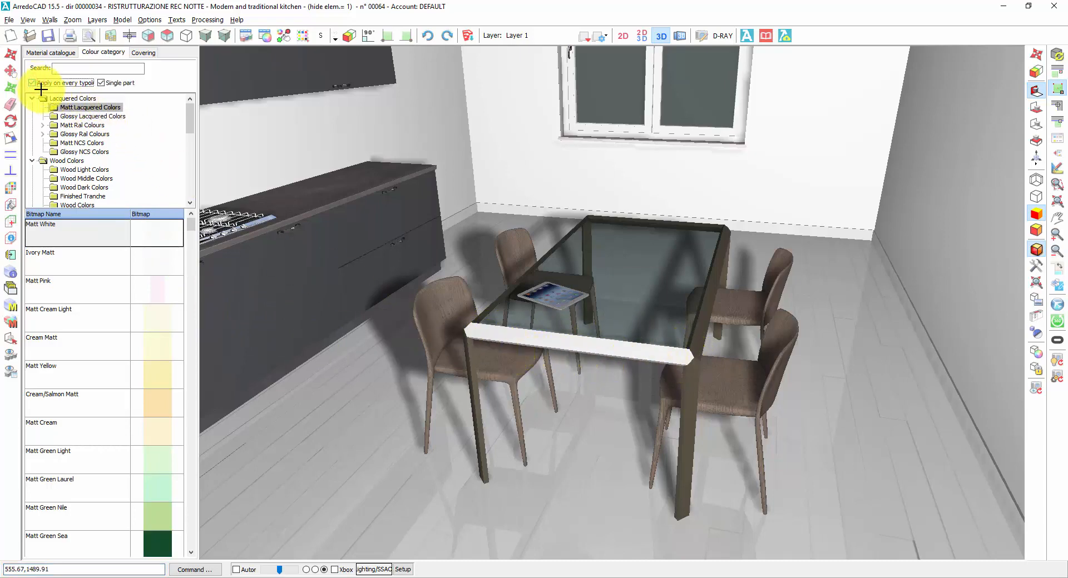
left_click_drag(163, 235, 568, 349)
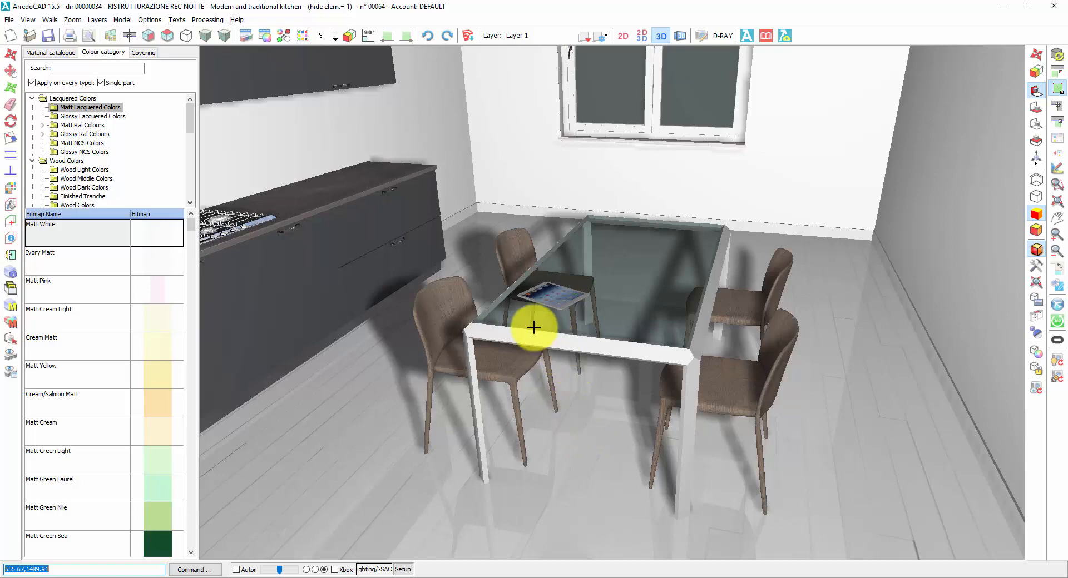
left_click(283, 38)
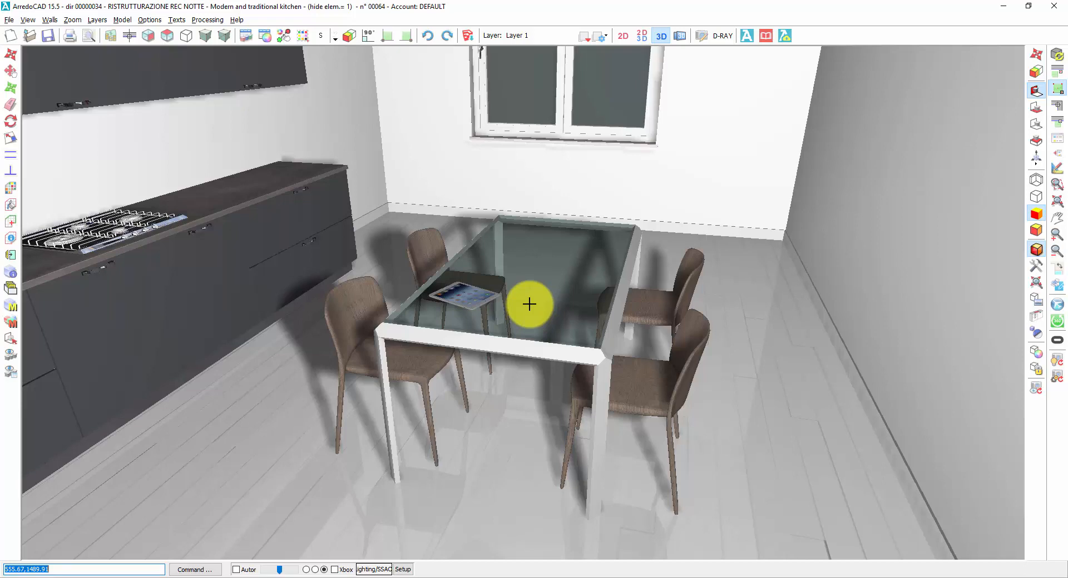
Step: Show the 2D plan beside the 3D view and select all four dining chairs
left_click(642, 35)
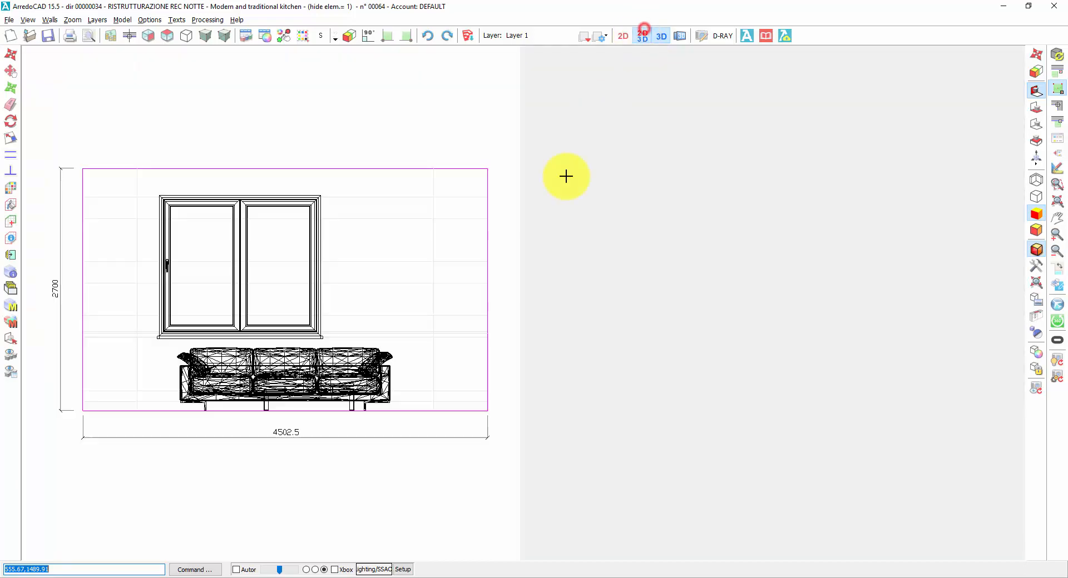
left_click(167, 35)
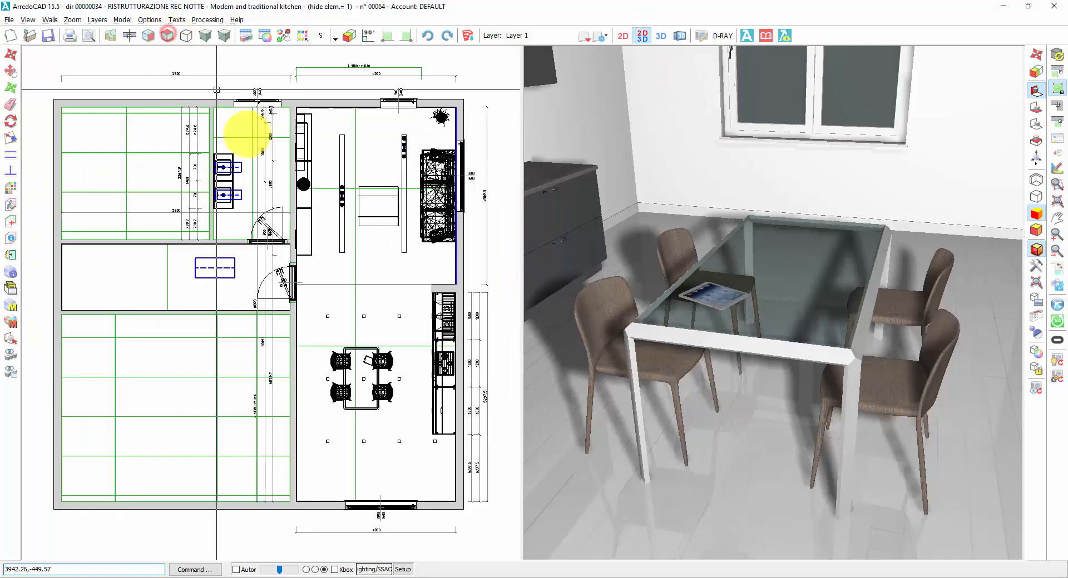
scroll(357, 458, "up", 3)
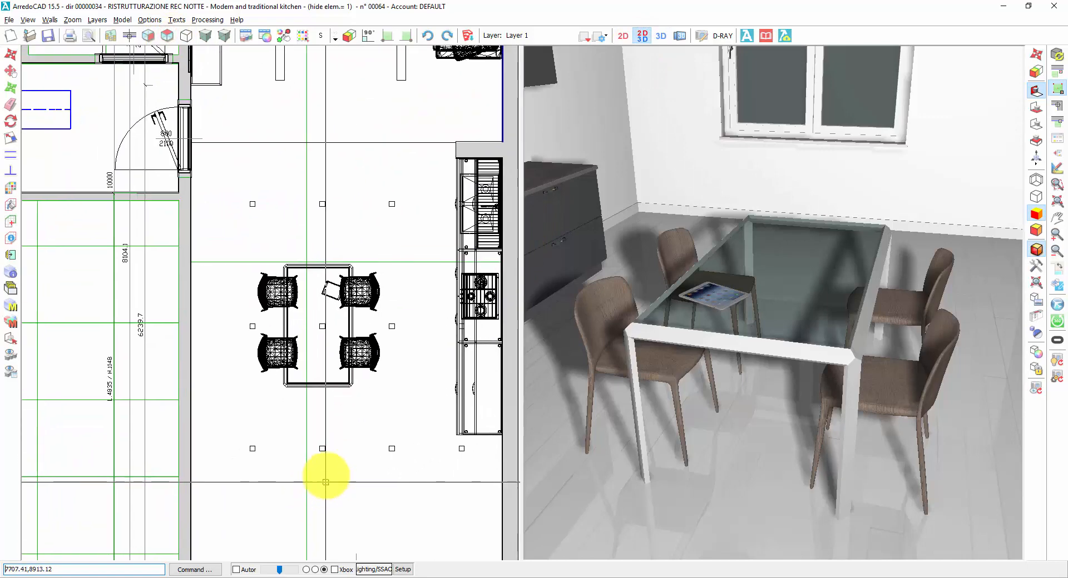
left_click(263, 286)
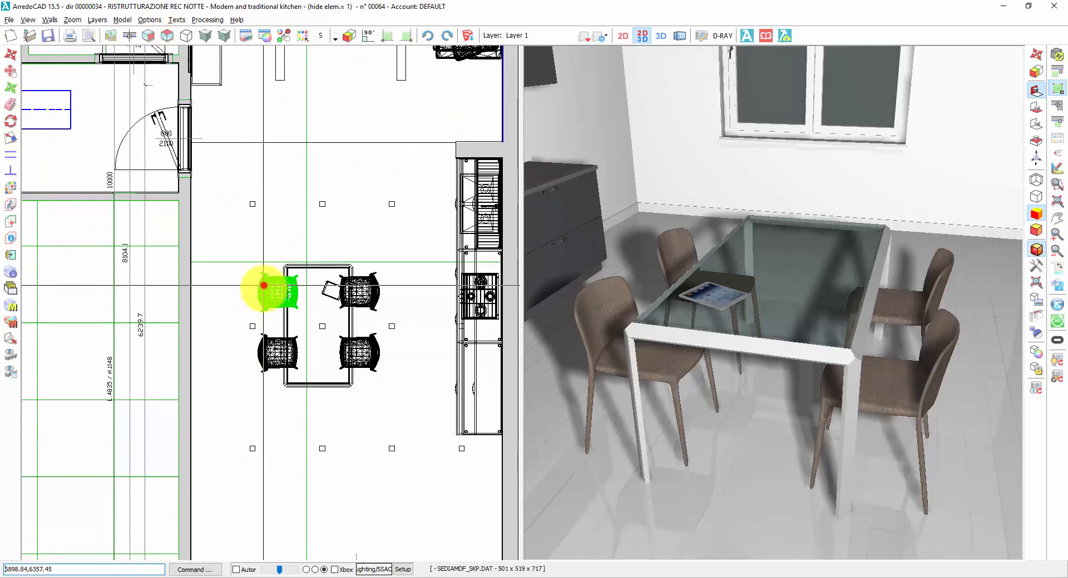
left_click(263, 353)
left_click(373, 354)
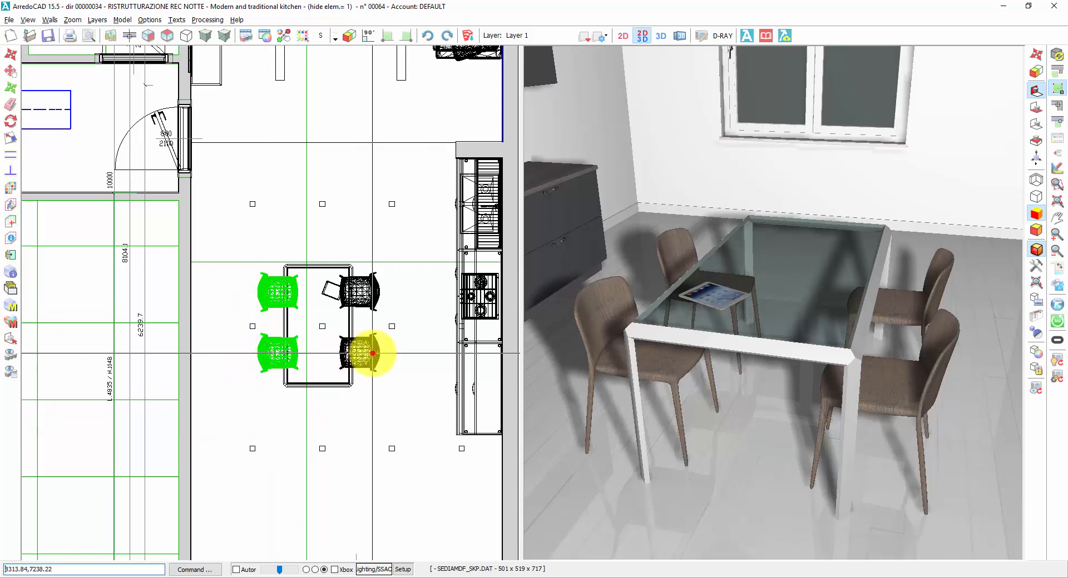
left_click(364, 294)
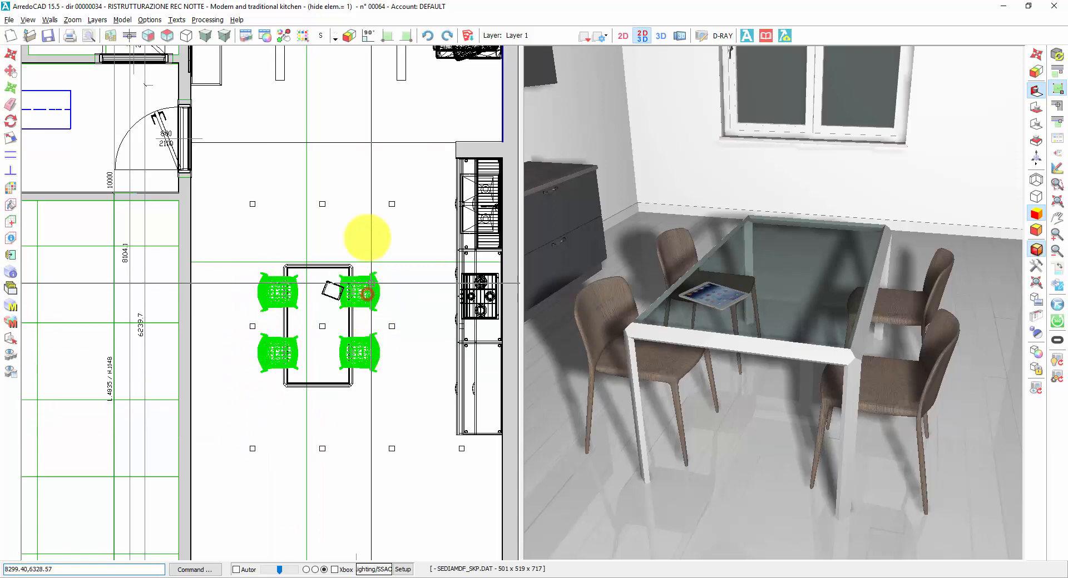
Step: Substitute the 604.BMP finish of the four selected dining chairs with Glossy White from Glossy Lacquered Colors, and deselect the chairs
left_click(306, 37)
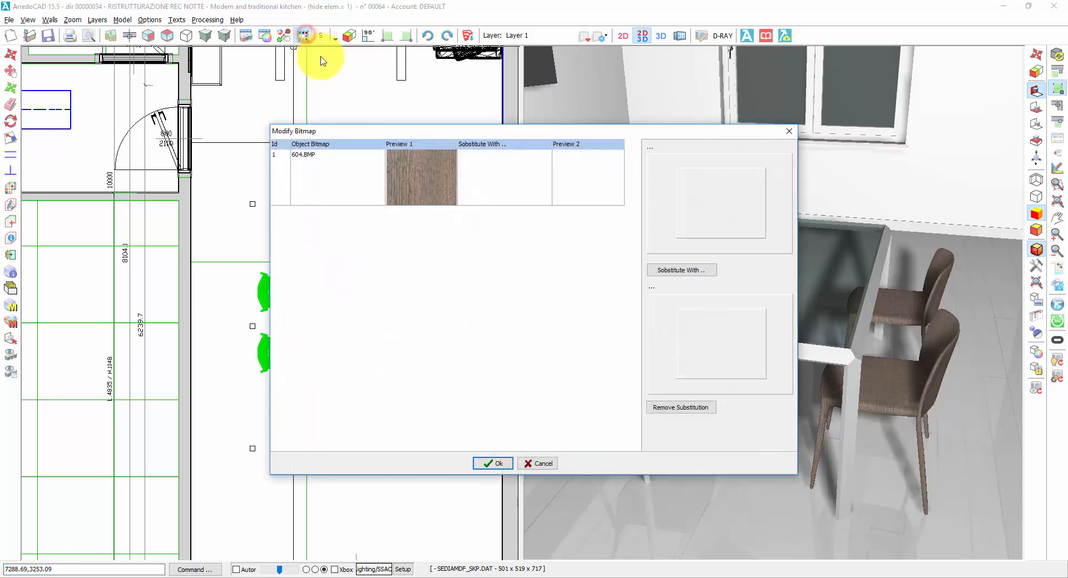
left_click_drag(445, 129, 163, 144)
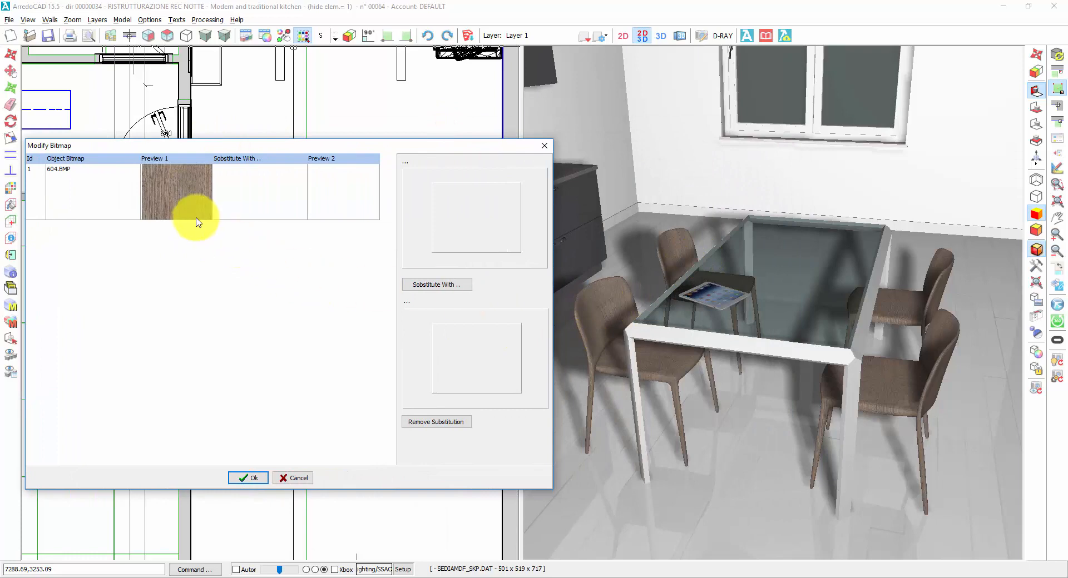
left_click(177, 195)
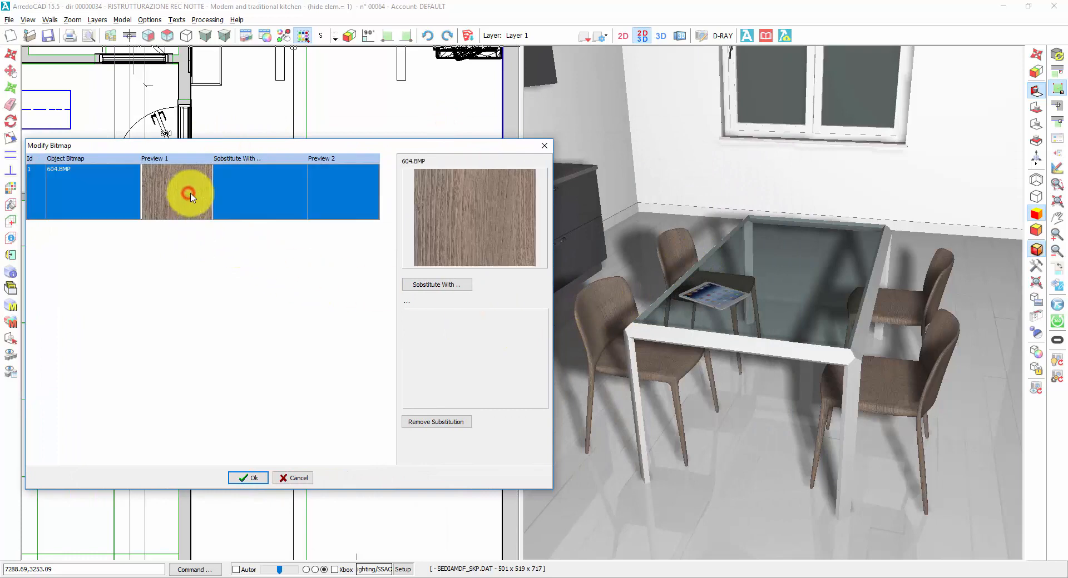
left_click(435, 286)
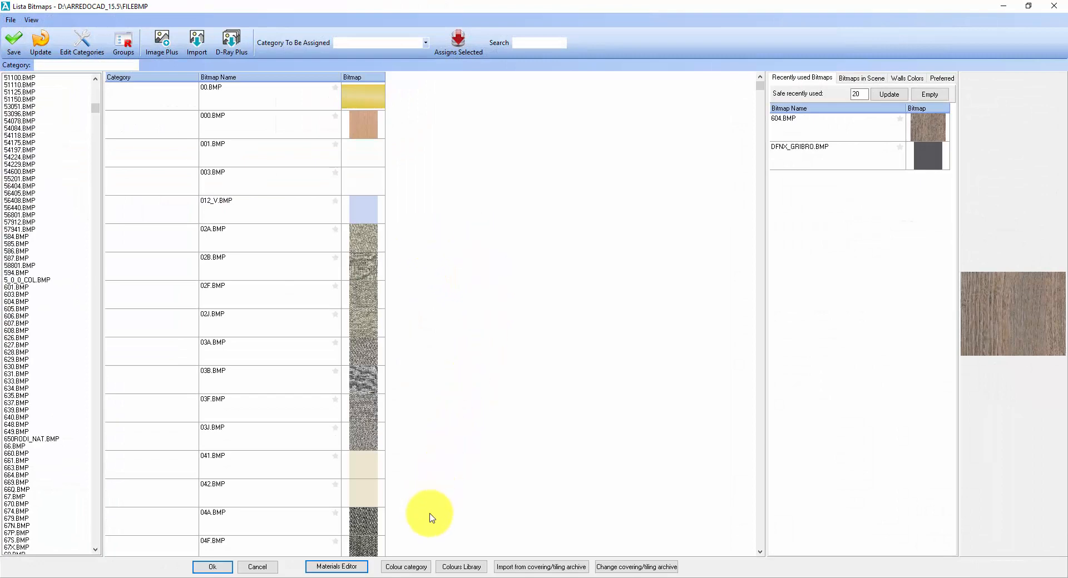
left_click(401, 569)
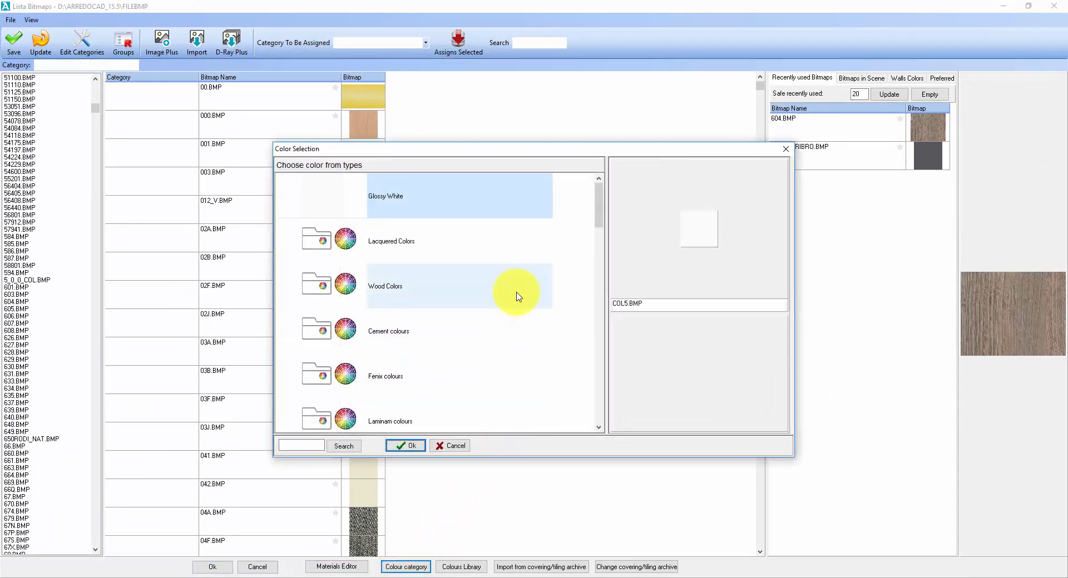
left_click(386, 242)
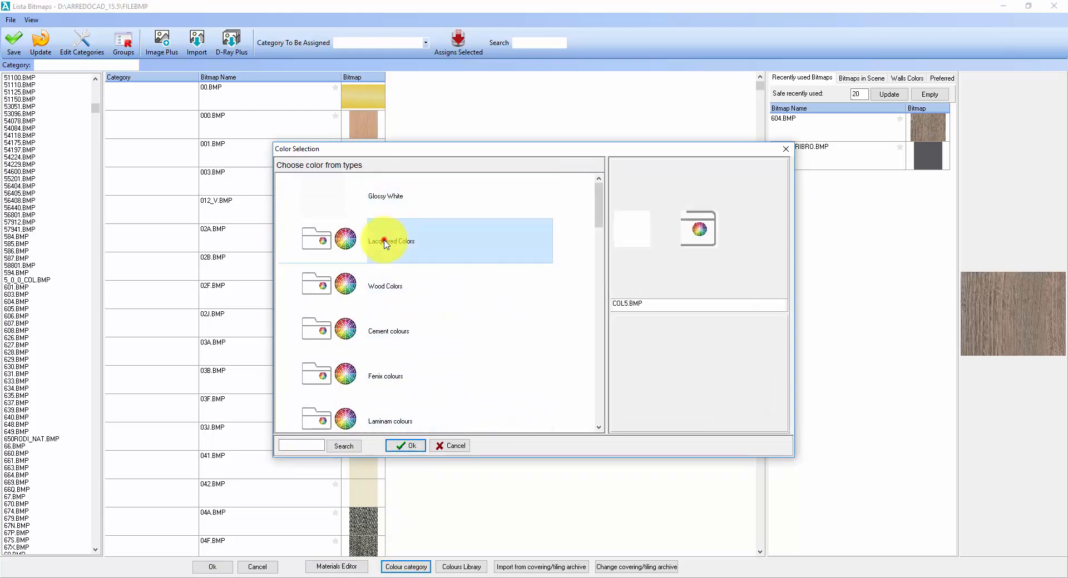
double_click(386, 241)
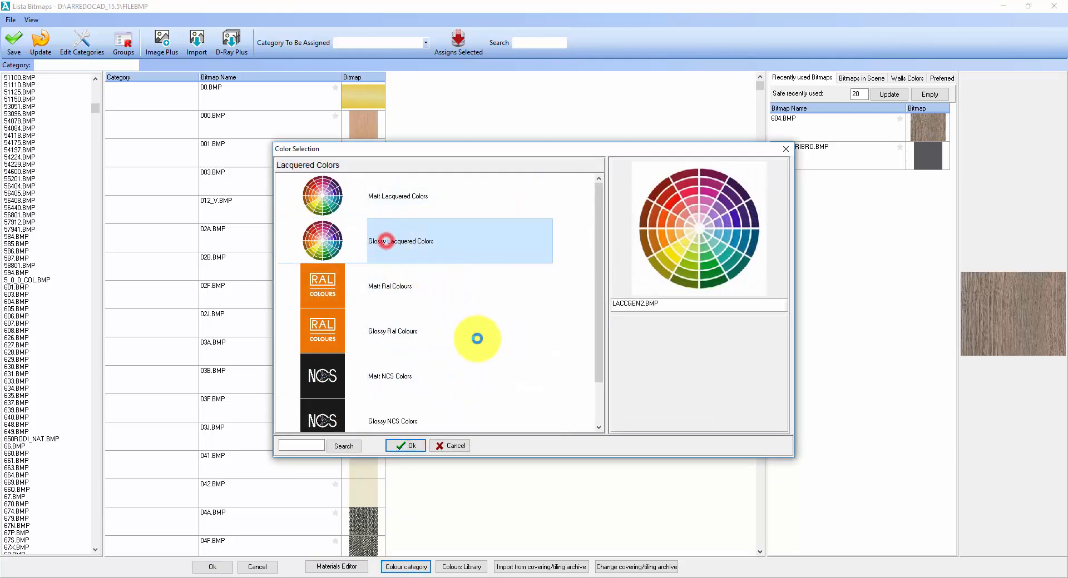
left_click(376, 194)
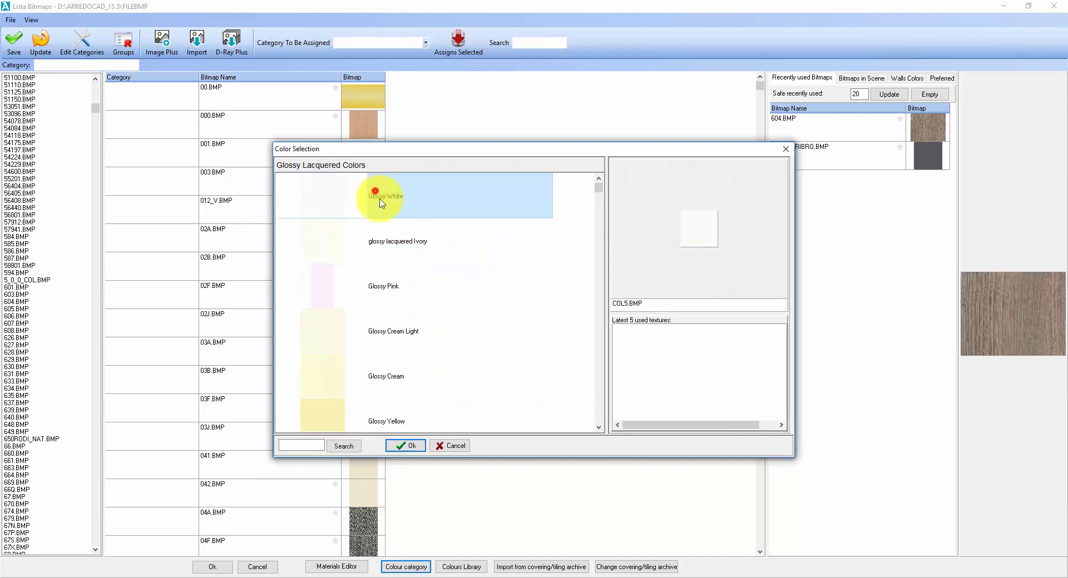
left_click(413, 446)
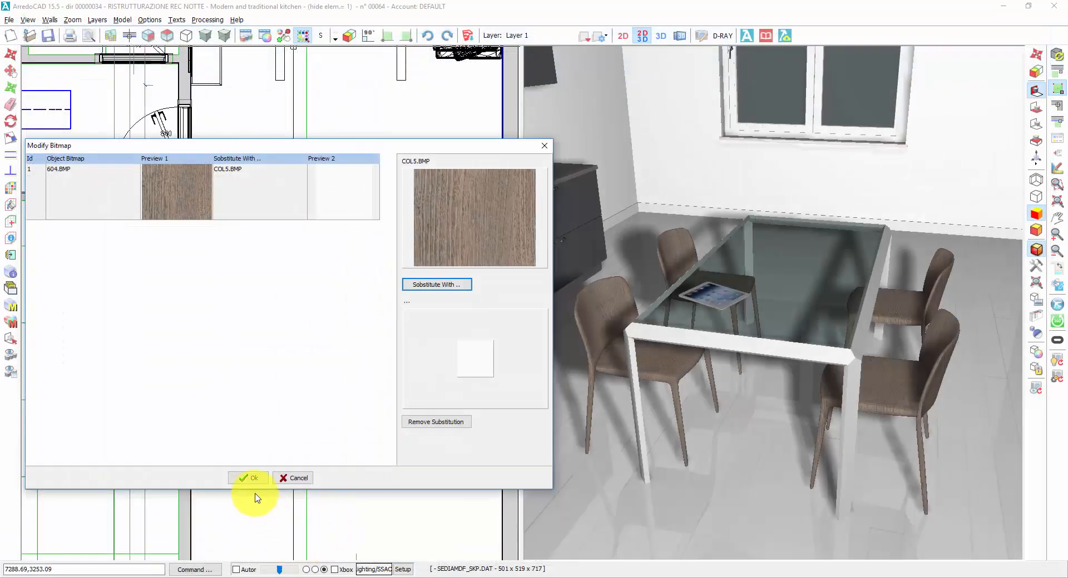
left_click(245, 477)
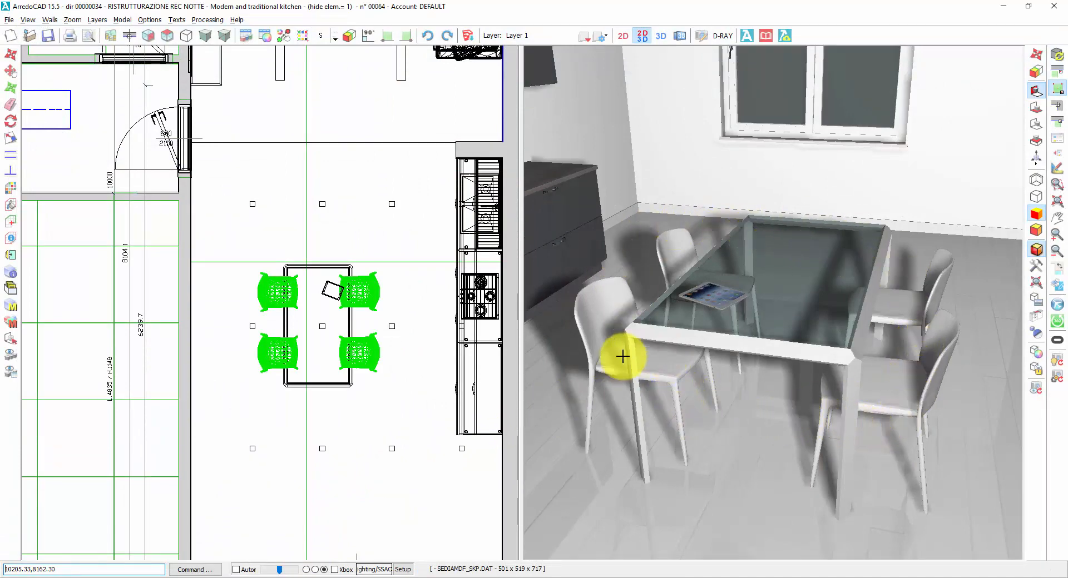
right_click(377, 365)
scroll(382, 402, "down", 3)
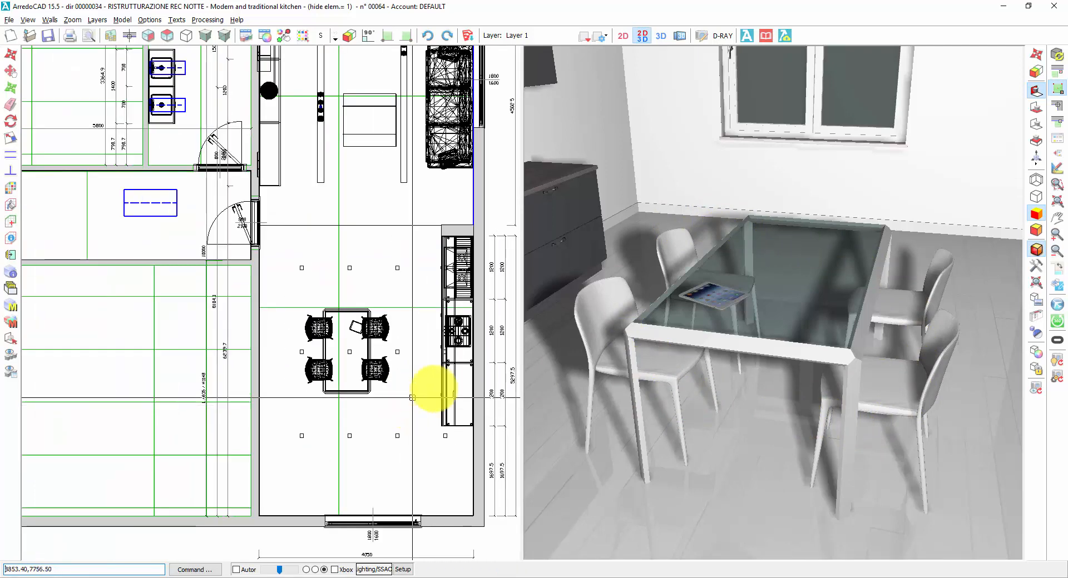
Step: View the current model finish table of Modern and traditional kitchen and close it without changes
left_click_drag(615, 380, 771, 303)
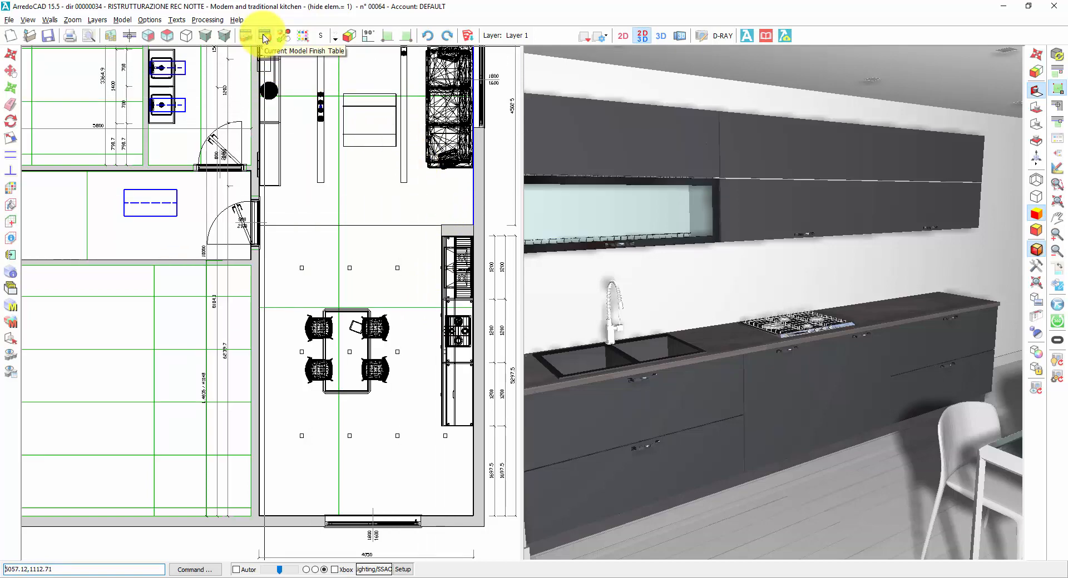
left_click(264, 38)
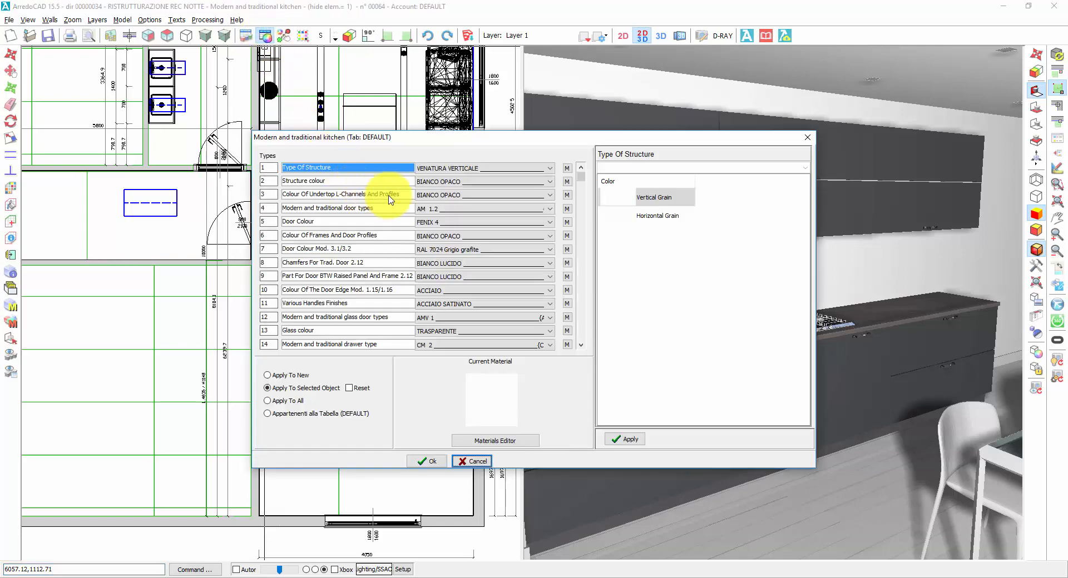
left_click_drag(459, 146, 244, 179)
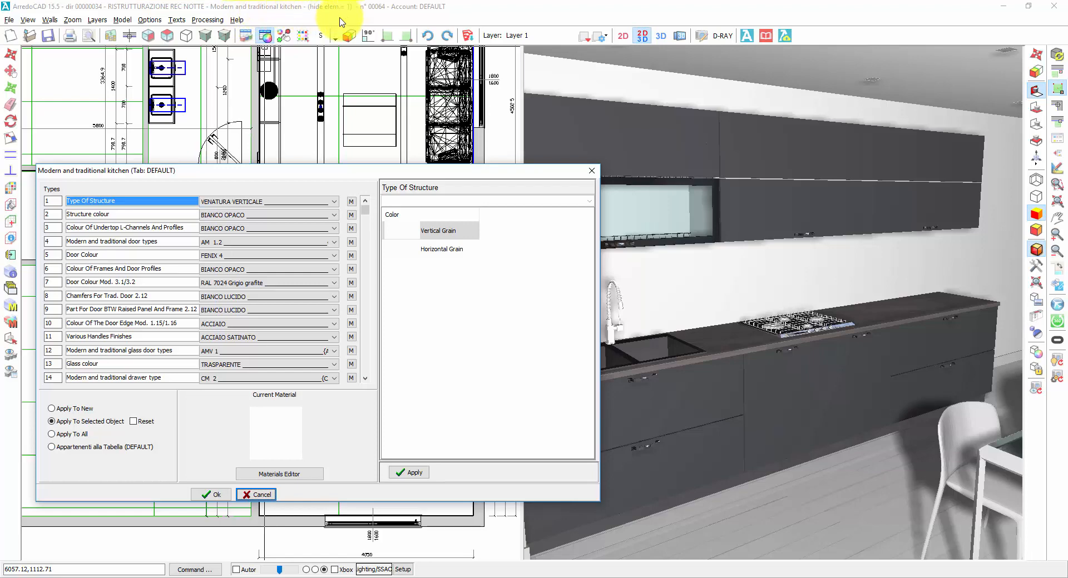
left_click(268, 492)
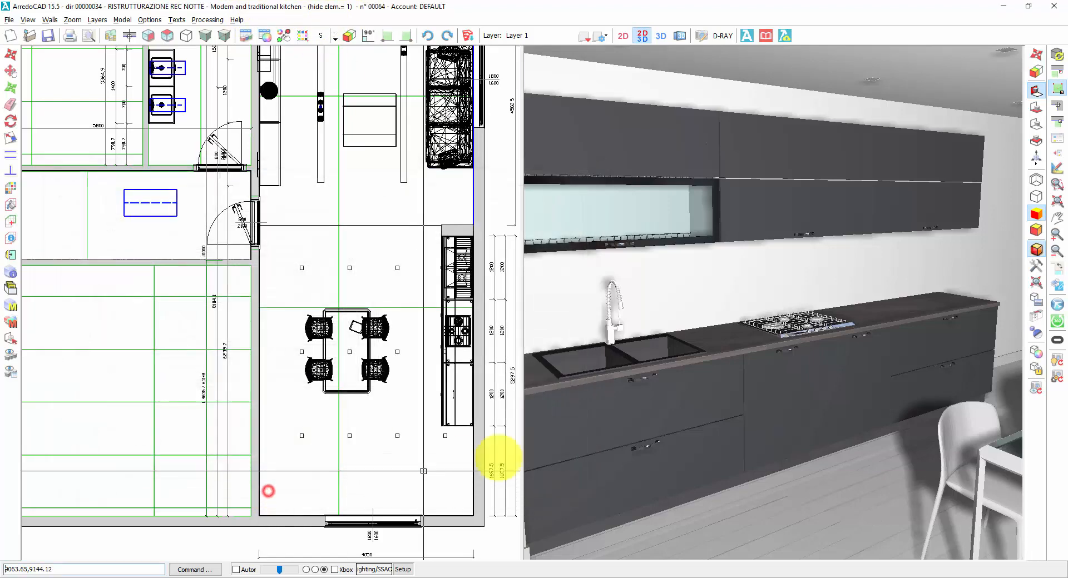
Step: Make Modern Living Rooms With Door Changing the current project model, view its finish table, and close it without changes
right_click_drag(660, 420, 763, 299)
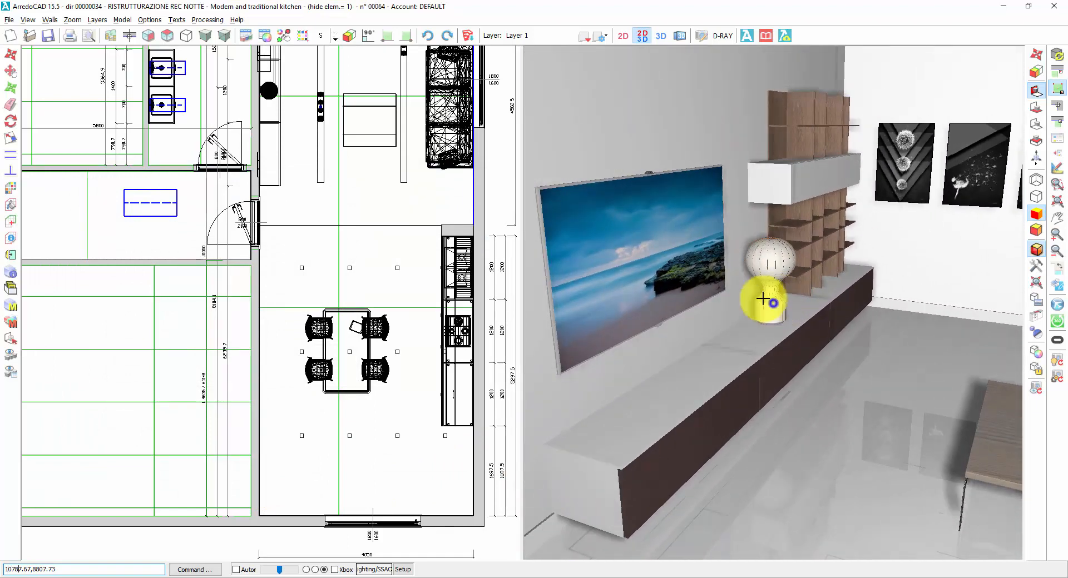
left_click(123, 20)
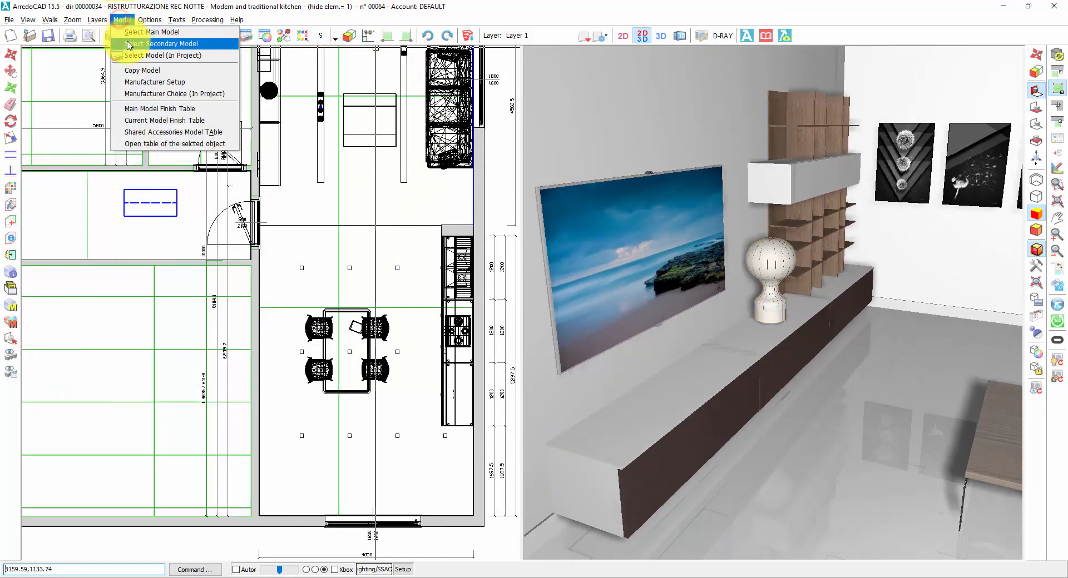
left_click(156, 58)
left_click(633, 151)
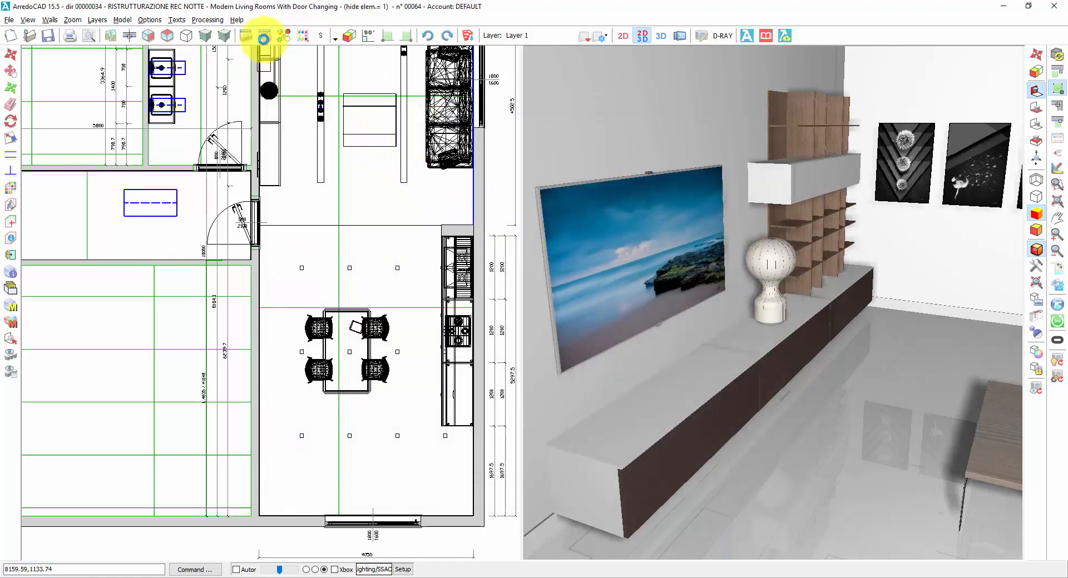
left_click(265, 37)
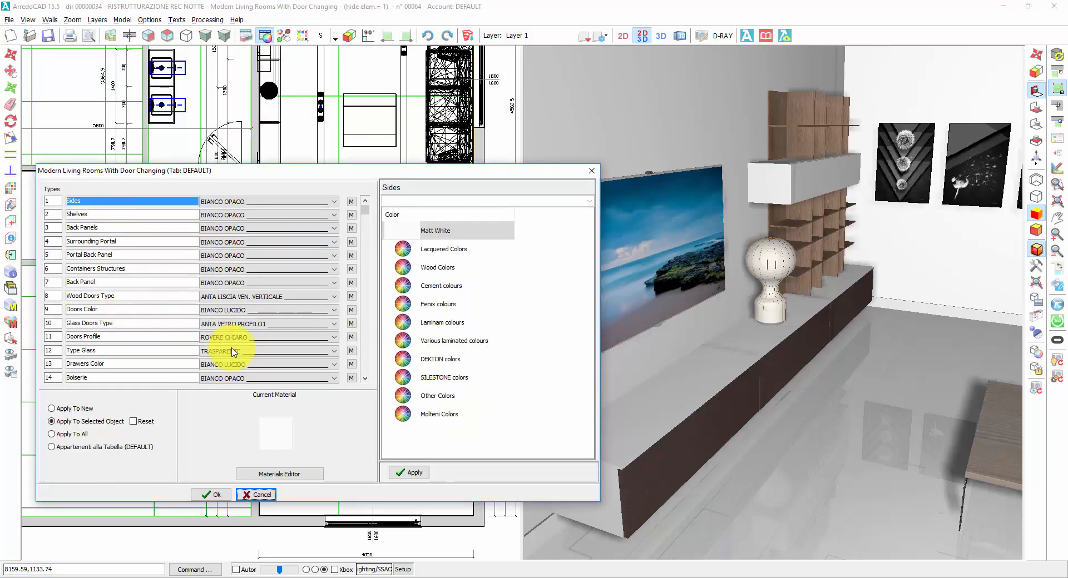
left_click(262, 498)
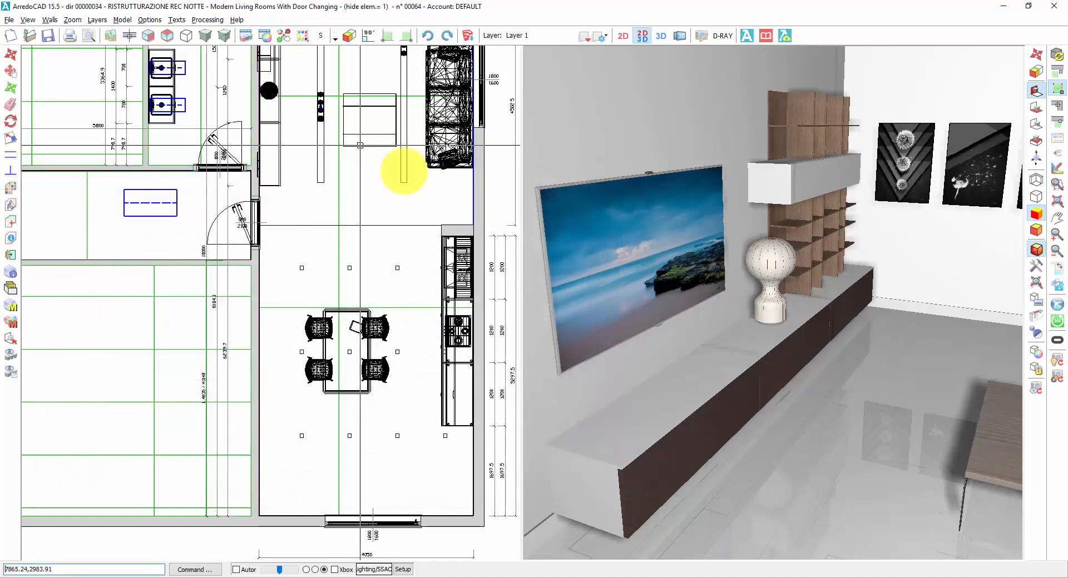
Step: Make Modern and traditional kitchen the current project model and open its finish table
left_click_drag(590, 281, 773, 303)
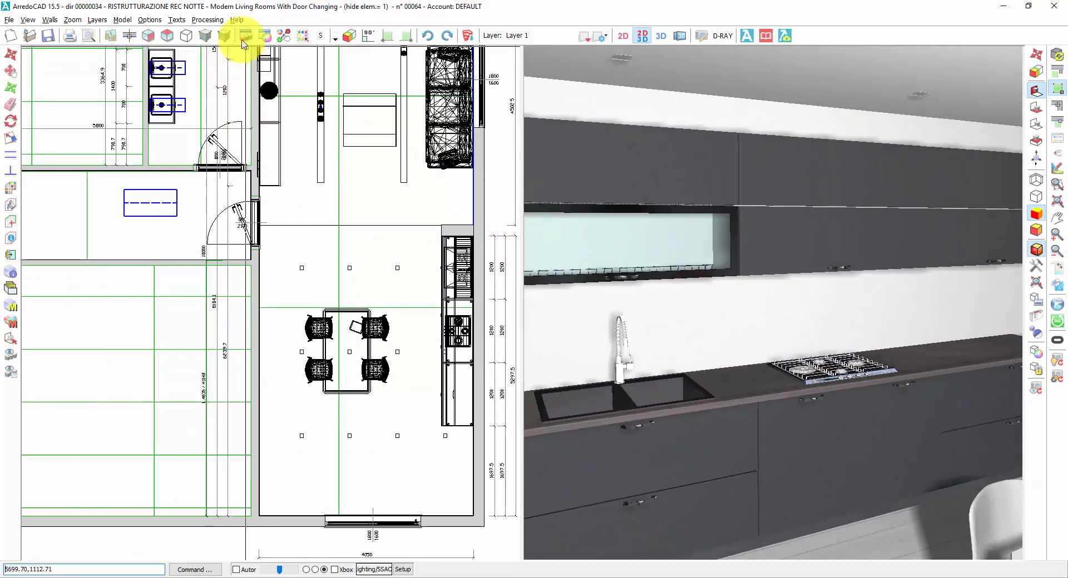
left_click(122, 20)
left_click(146, 55)
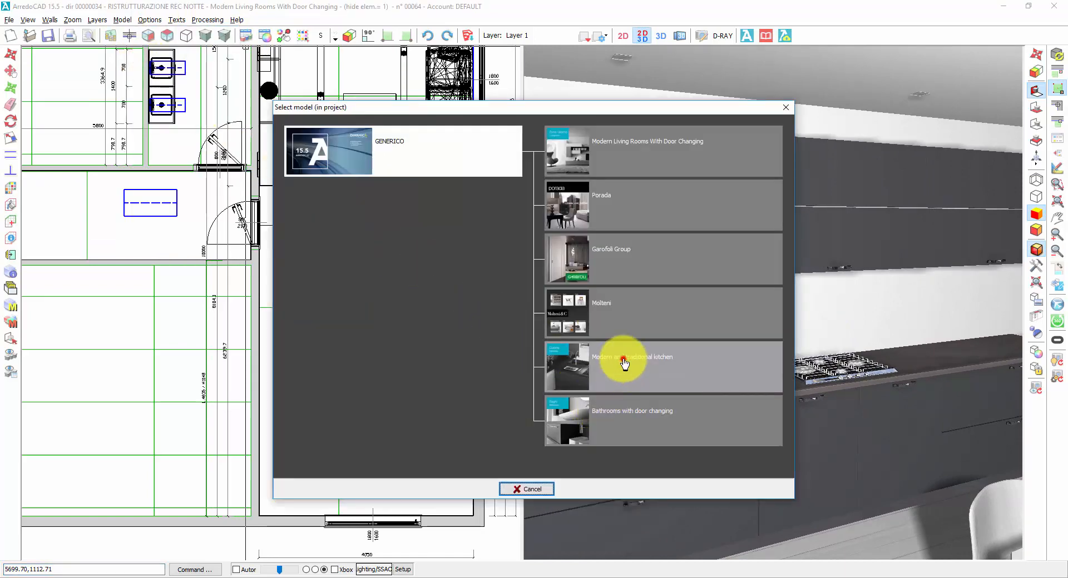
left_click(624, 363)
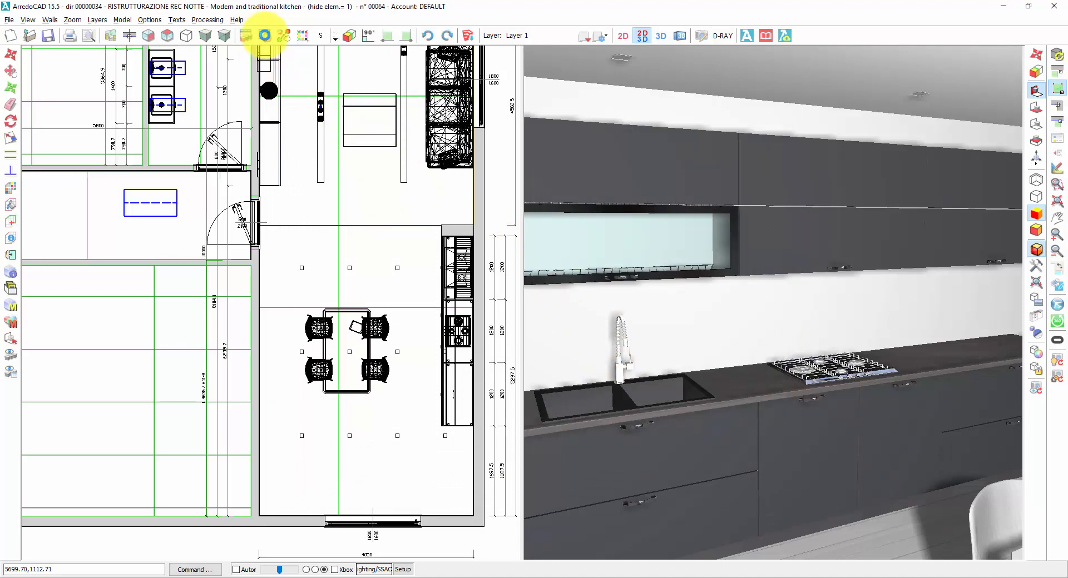
left_click(267, 36)
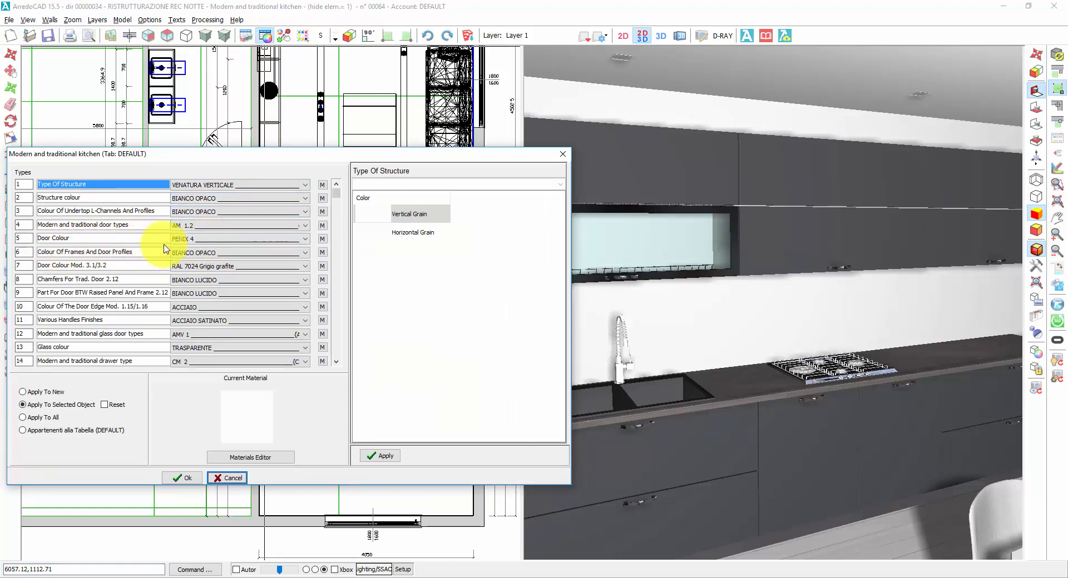
Step: Set the kitchen's Door Colour to Medium 1 from Wood Middle Colors
left_click(225, 244)
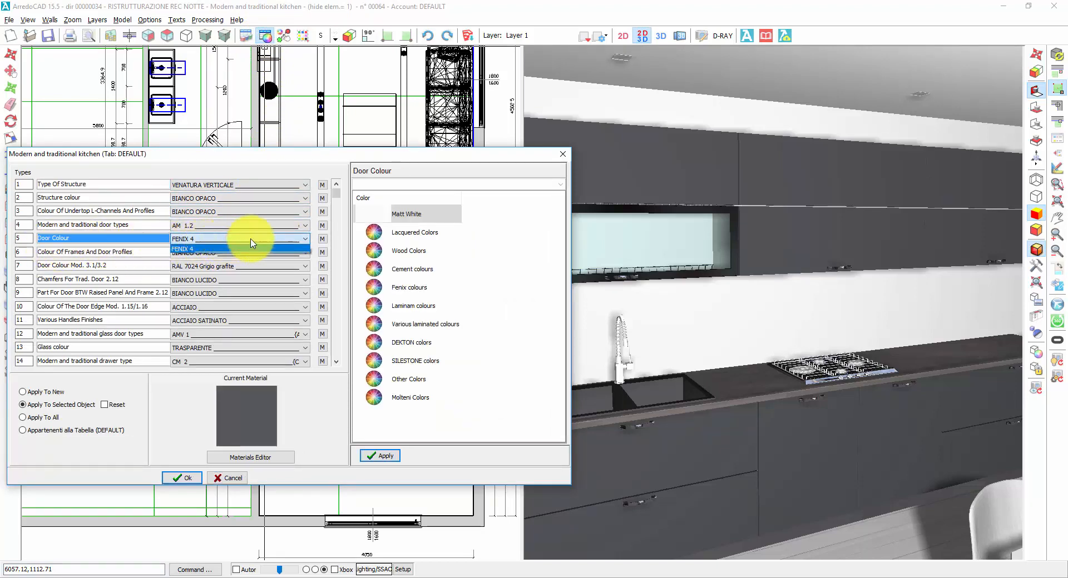
left_click(397, 254)
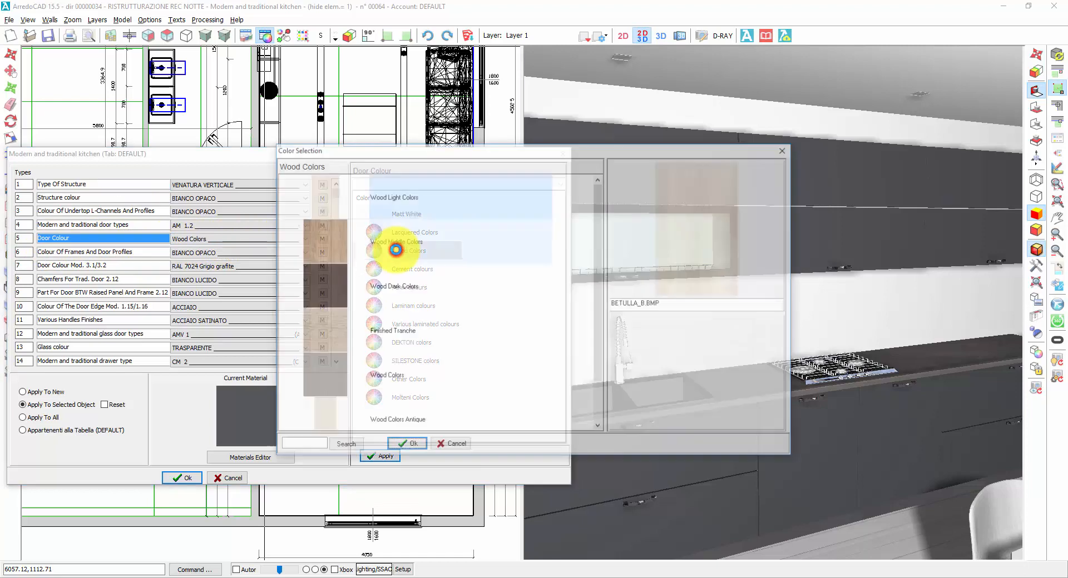
left_click(395, 246)
double_click(392, 242)
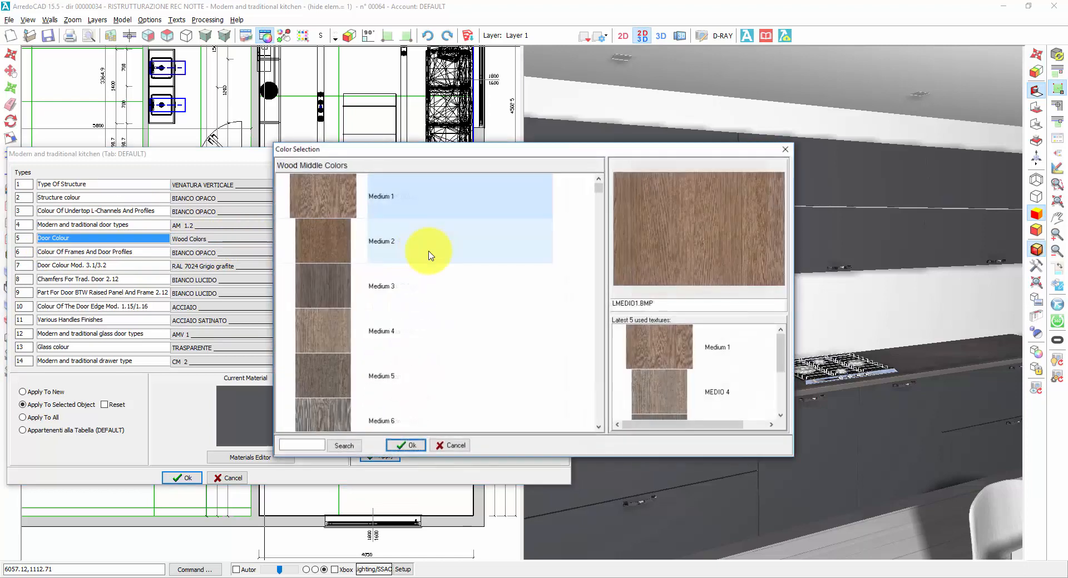
double_click(653, 351)
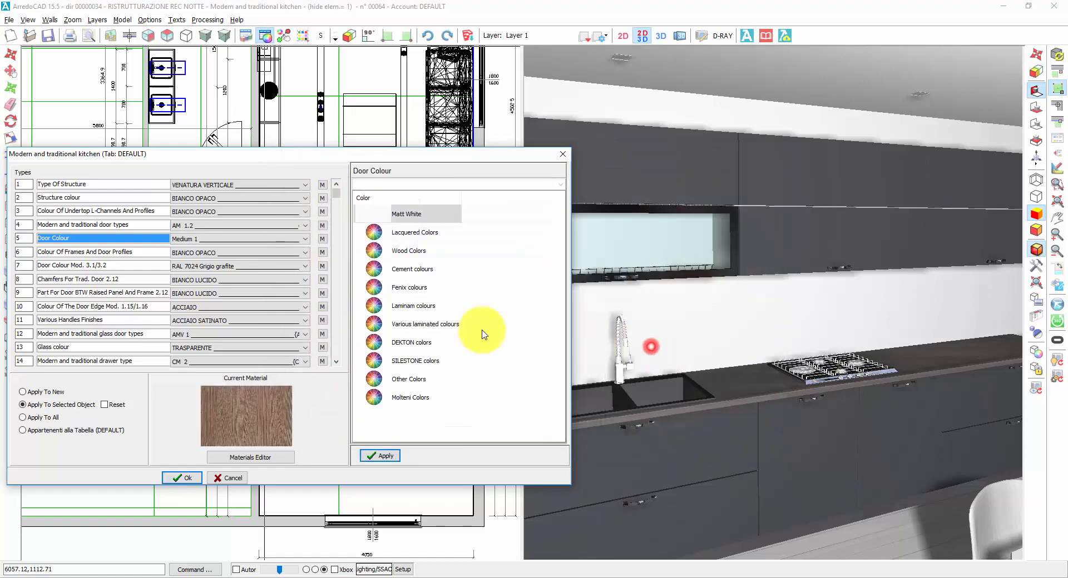
Step: Set the kitchen's Drawer Colour to Medium 1 from Wood Middle Colors
left_click(336, 362)
left_click(218, 363)
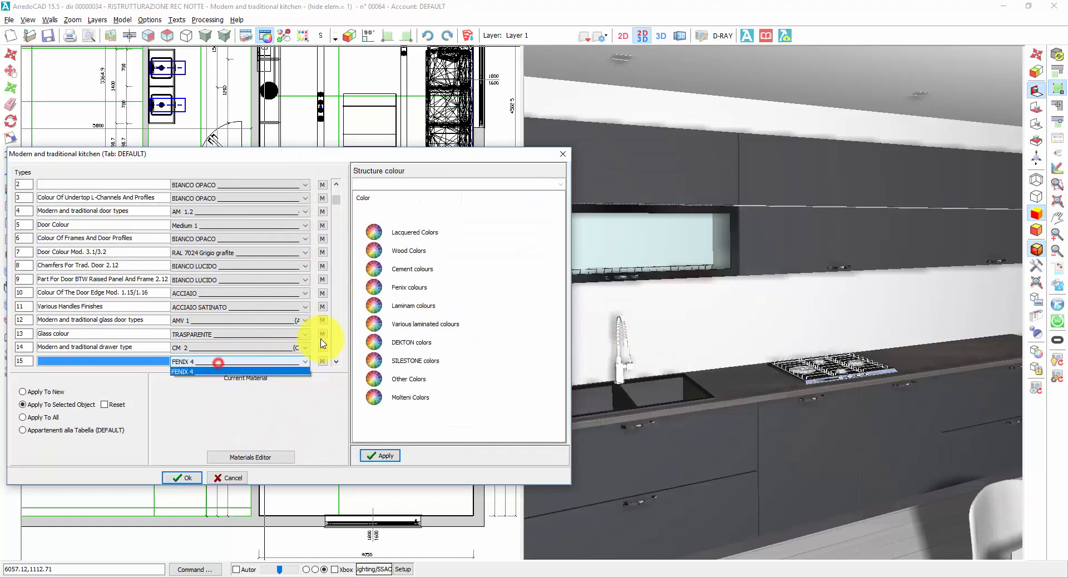
double_click(409, 249)
left_click(377, 237)
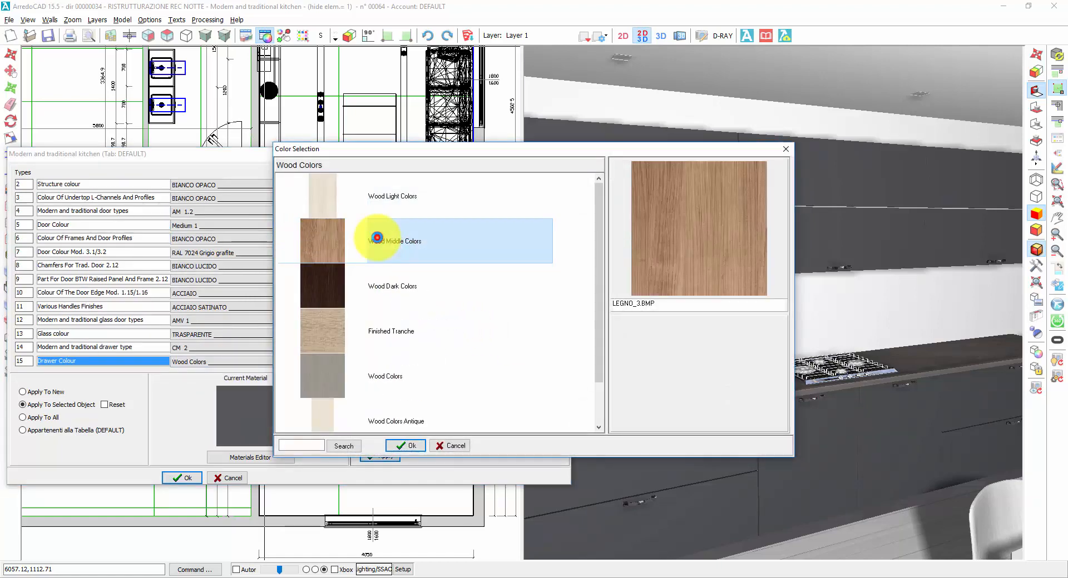
double_click(393, 249)
double_click(670, 338)
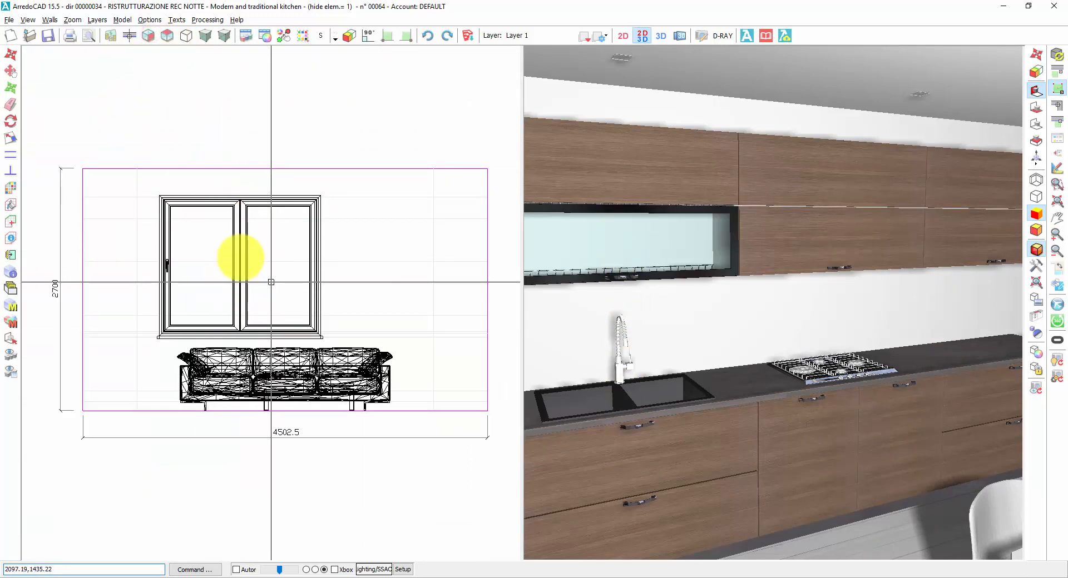
Step: Go from the floor plan to the kitchen wall's elevation and select the row of wall units
left_click(129, 35)
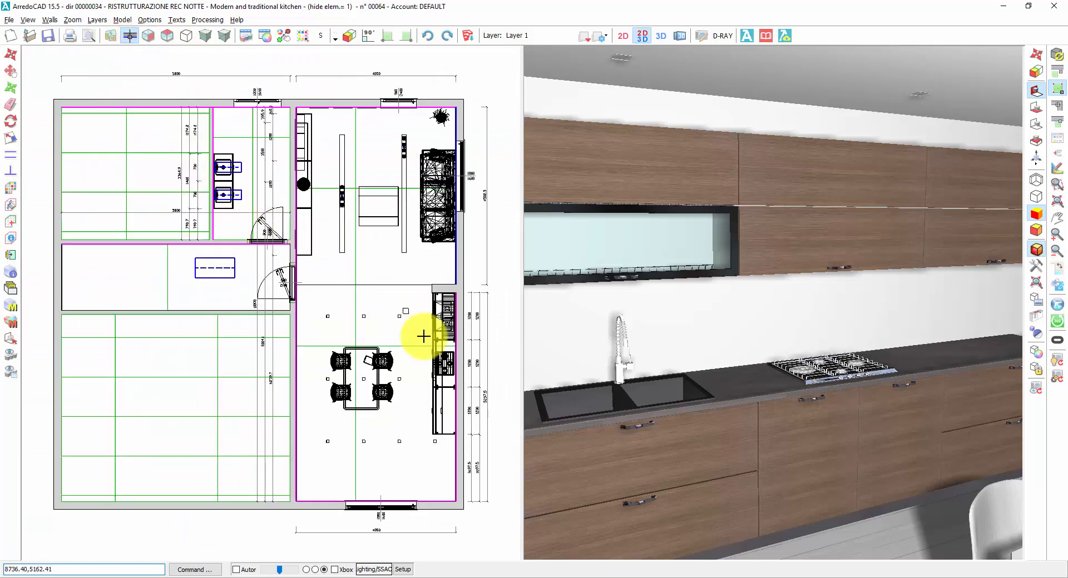
left_click(456, 393)
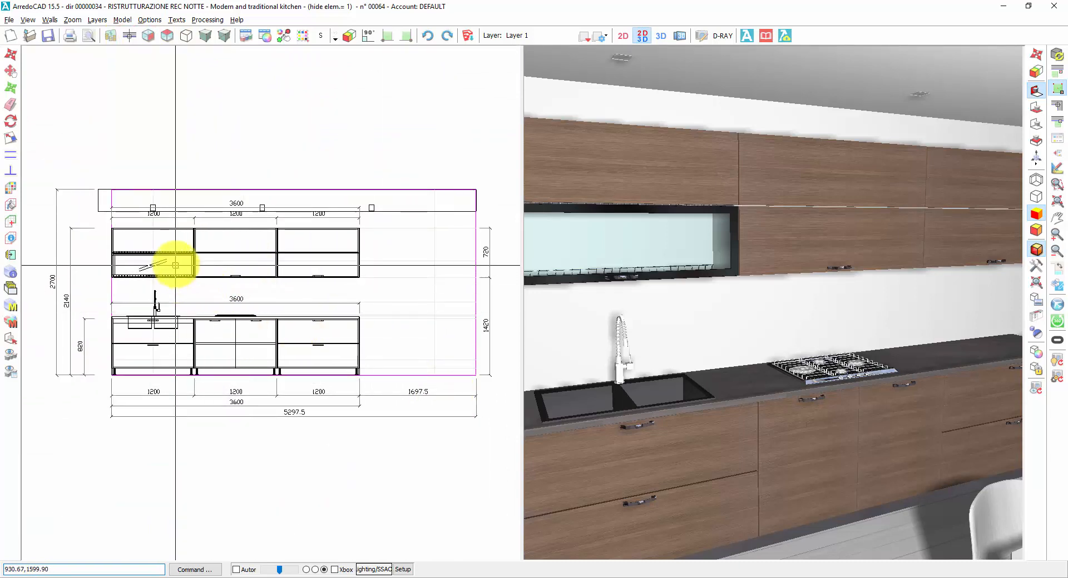
left_click(165, 249)
left_click(219, 251)
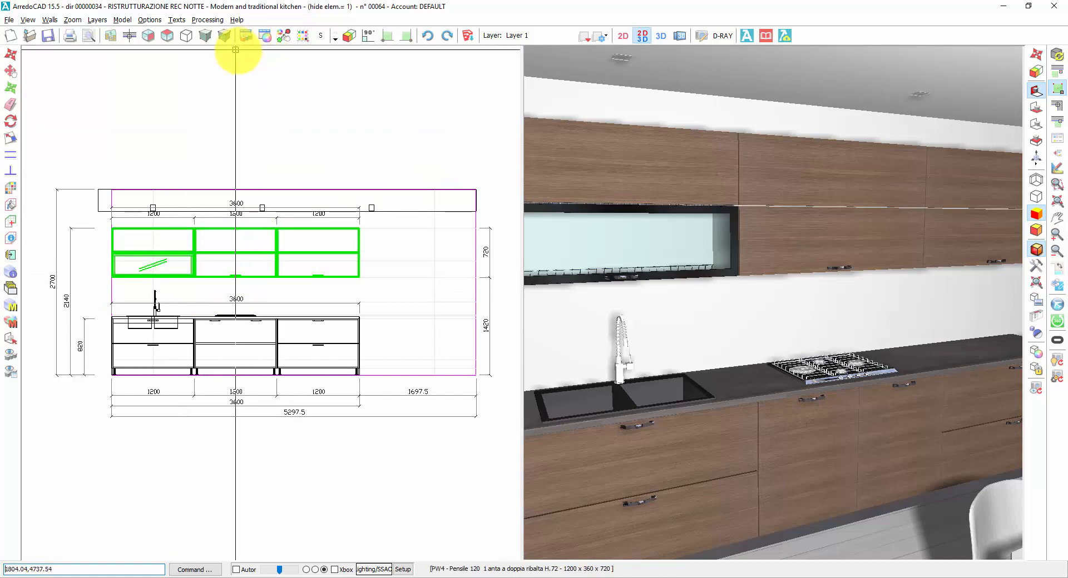
Step: Apply FENIX 4 from Fenix colours as the Door Colour of only the selected wall units, and deselect them
left_click(265, 36)
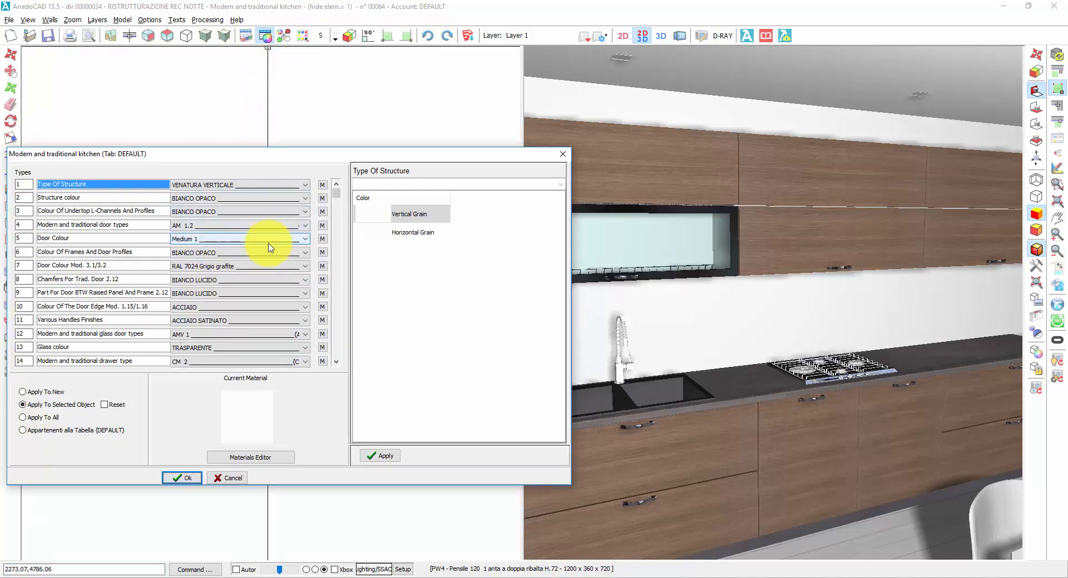
left_click(304, 245)
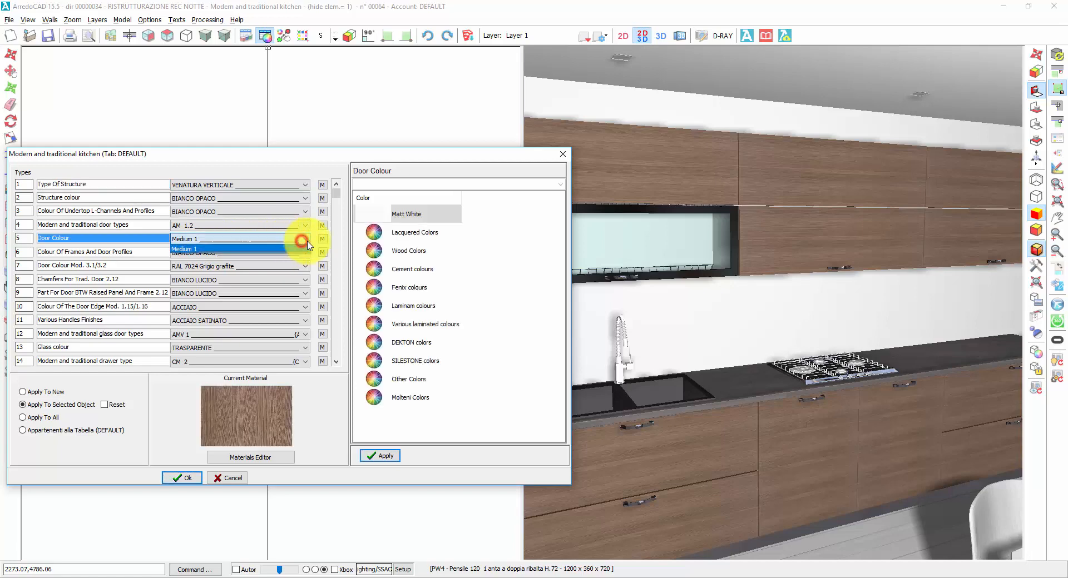
left_click(410, 291)
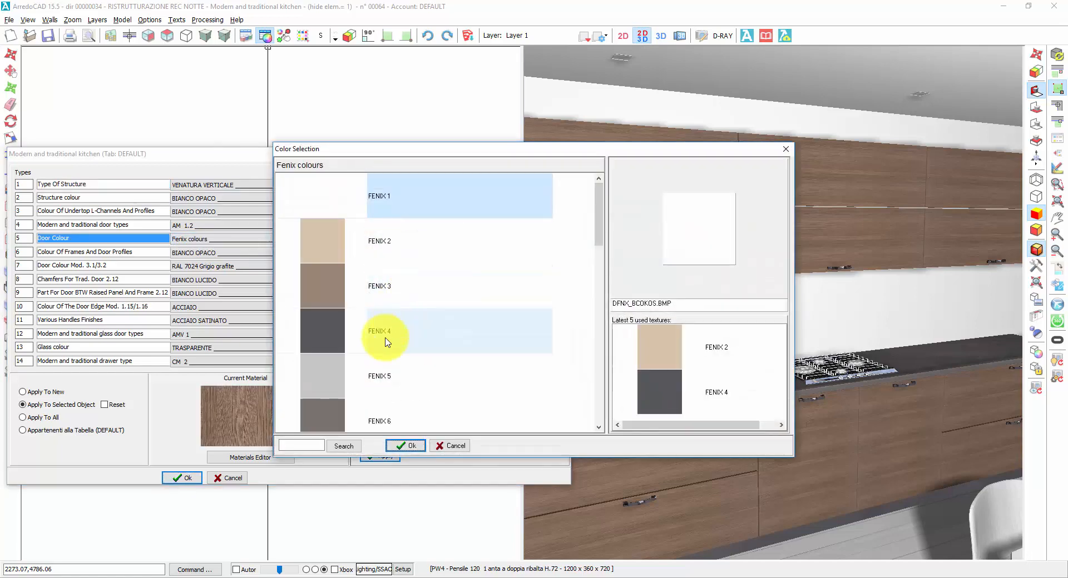
double_click(387, 325)
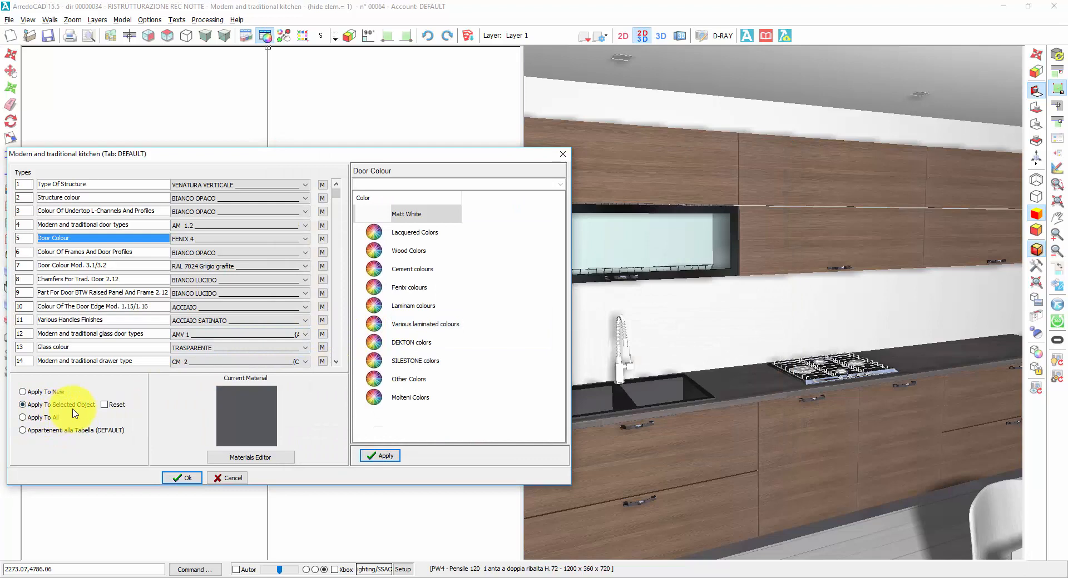
left_click(176, 479)
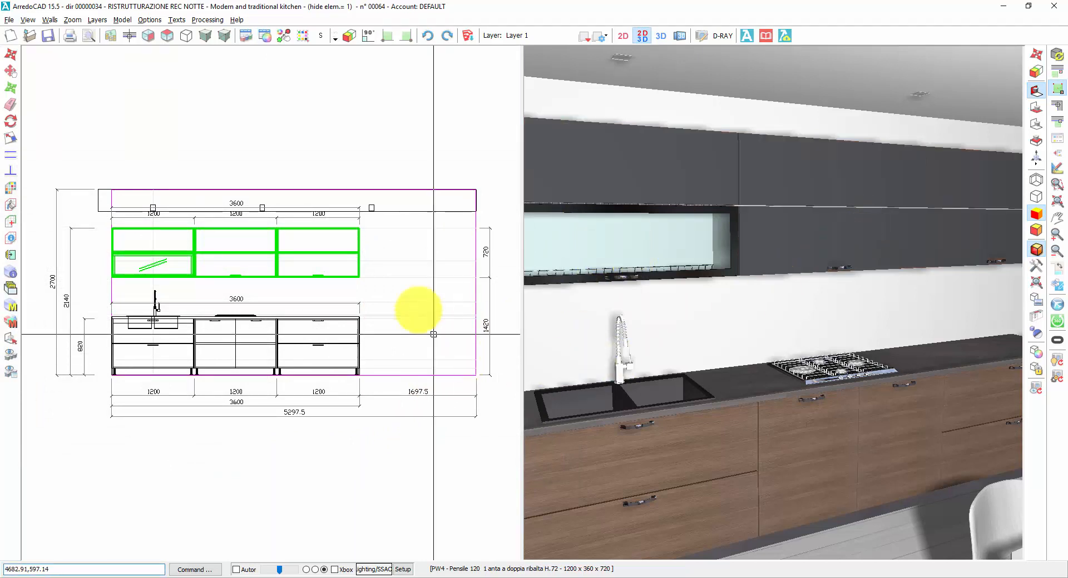
left_click(387, 255)
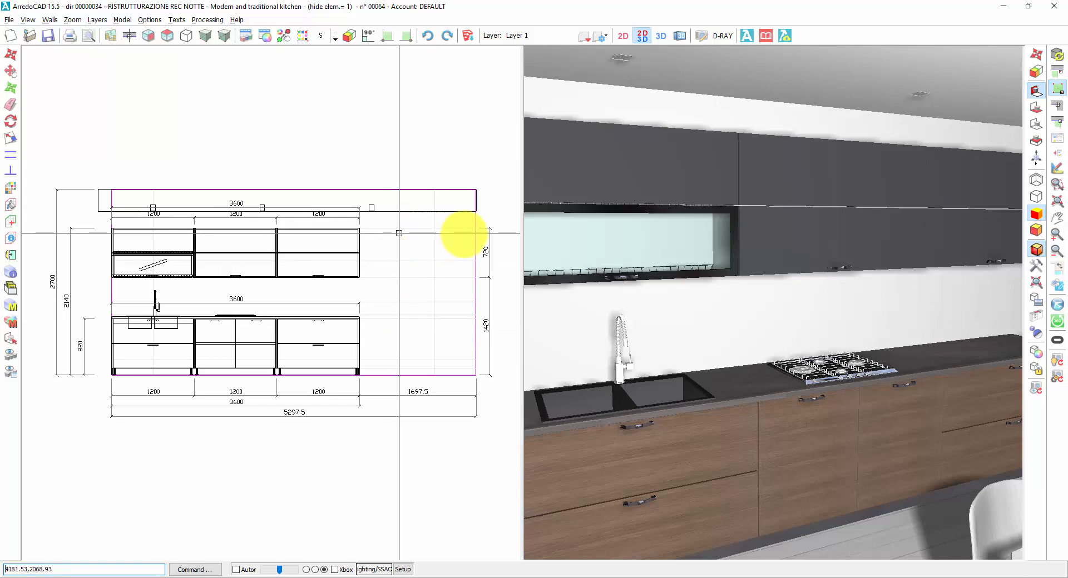
Step: Show the shared accessories library beside a full 3D view of the living room and open the Shared Accessories Model Table
left_click(1056, 155)
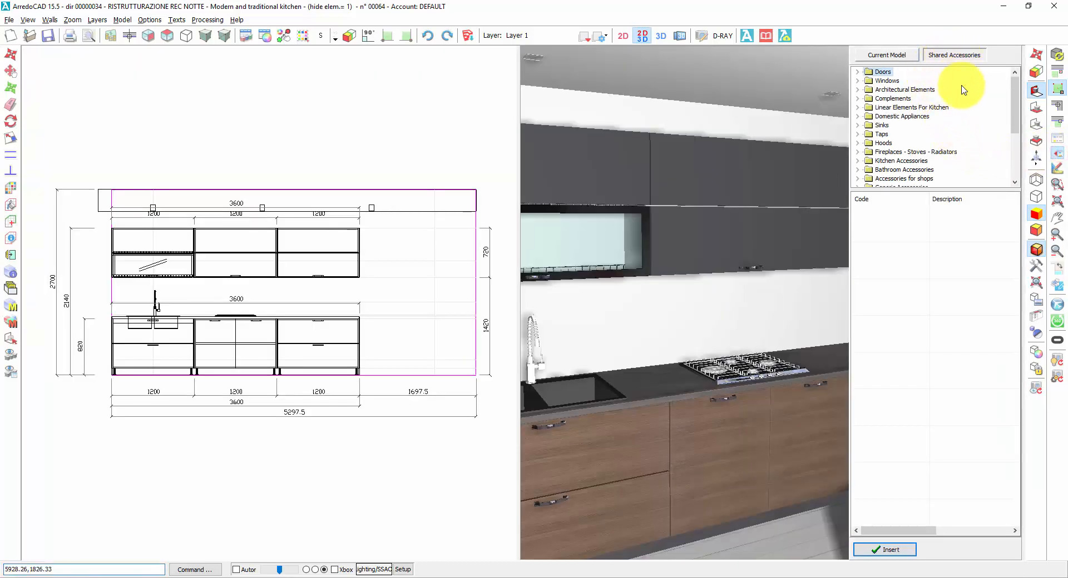
left_click(659, 37)
middle_click_drag(440, 300, 436, 302)
right_click(435, 303)
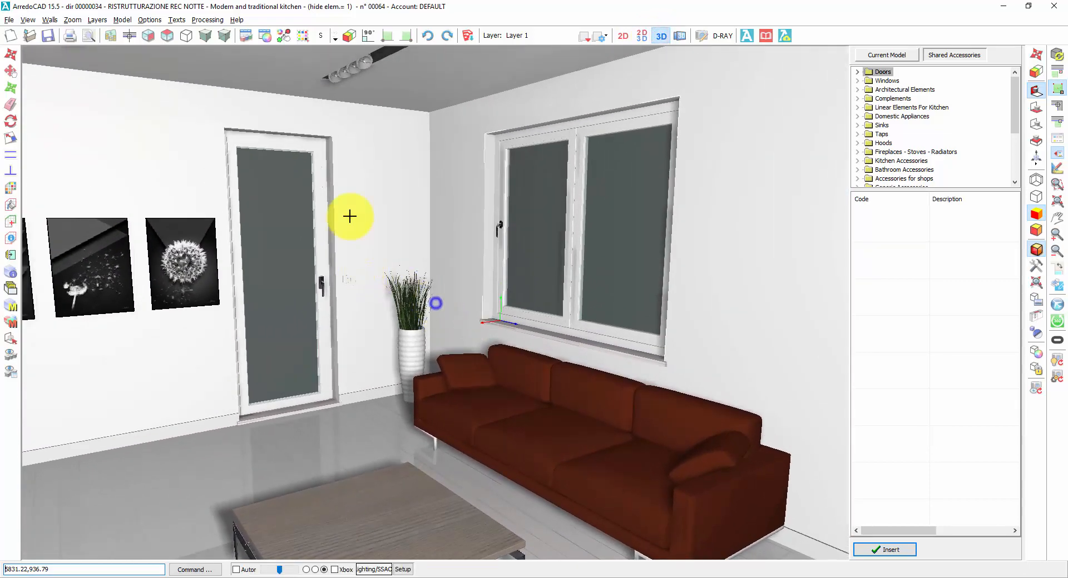
left_click(123, 20)
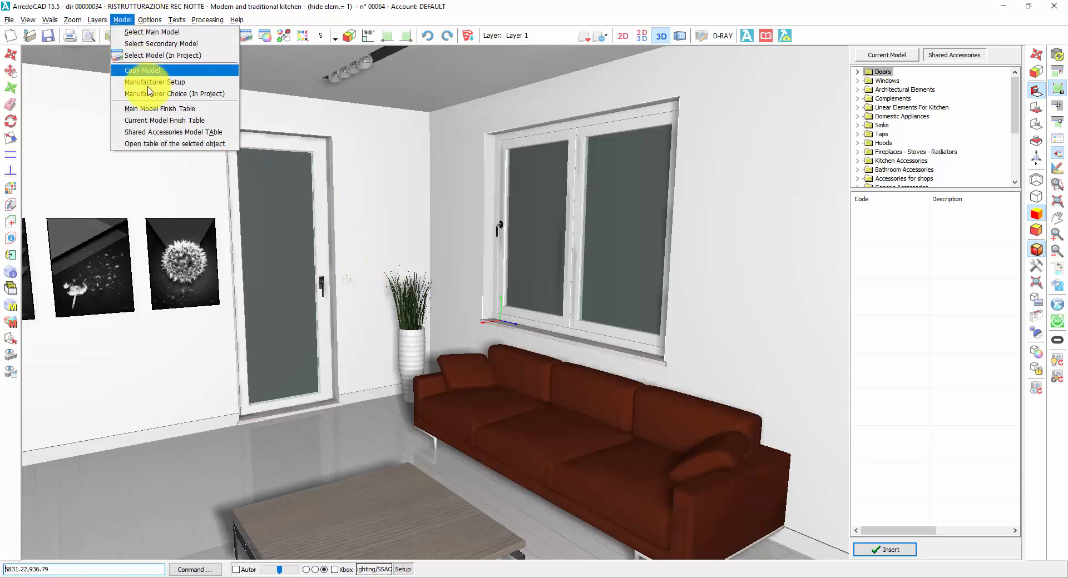
left_click(155, 133)
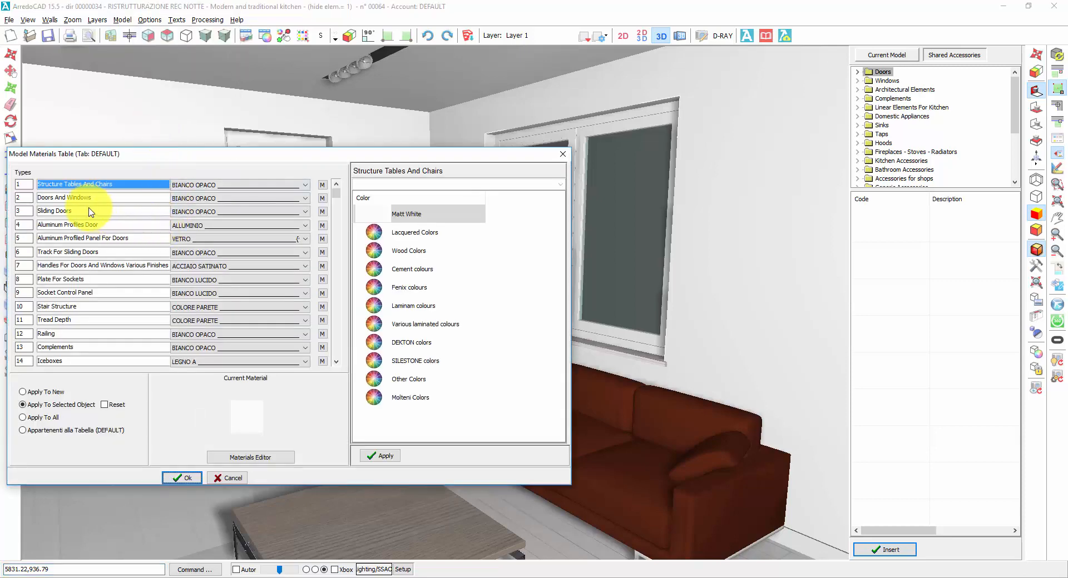
Step: Set the Doors And Windows finish to Dark 2 from Wood Dark Colors and apply it to all elements
left_click_drag(223, 153, 210, 192)
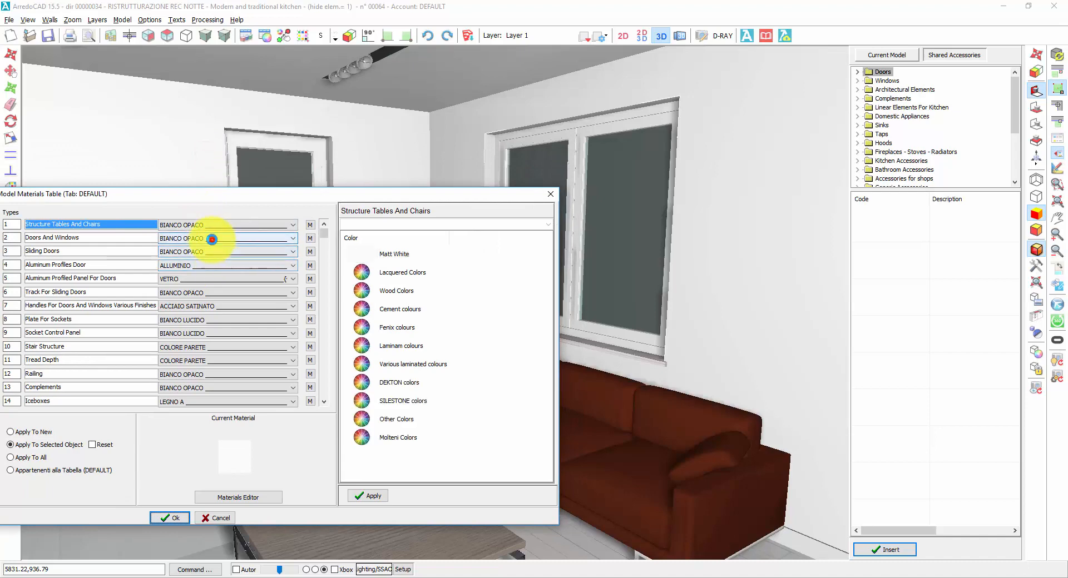
left_click(214, 238)
left_click(392, 292)
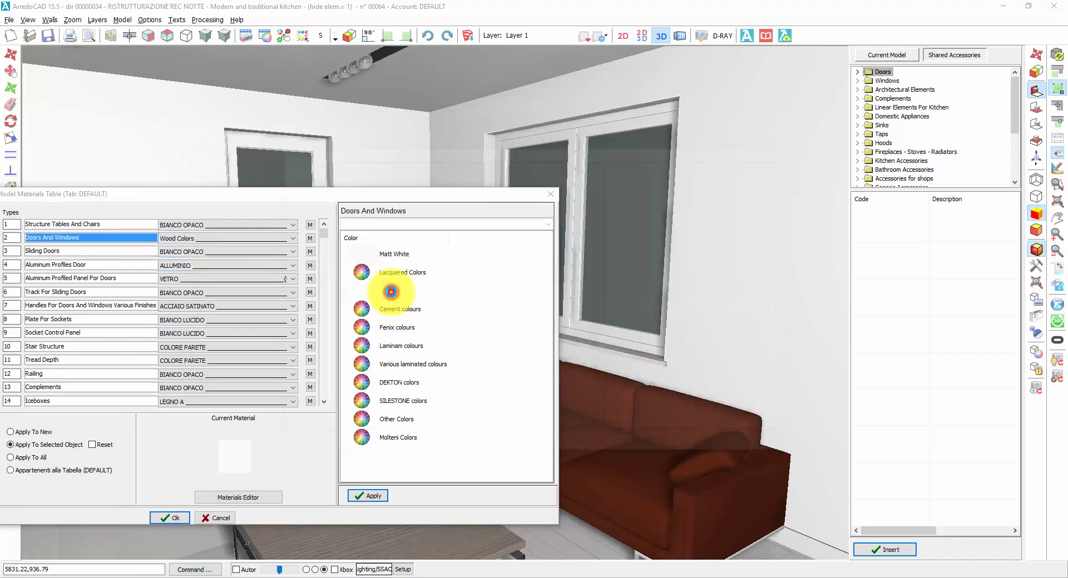
double_click(380, 288)
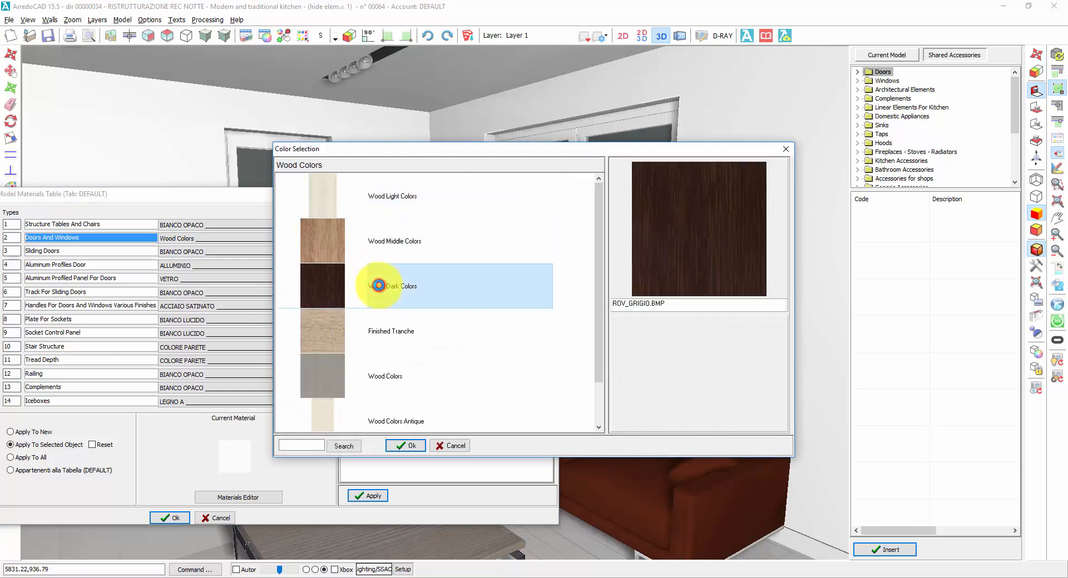
left_click(354, 243)
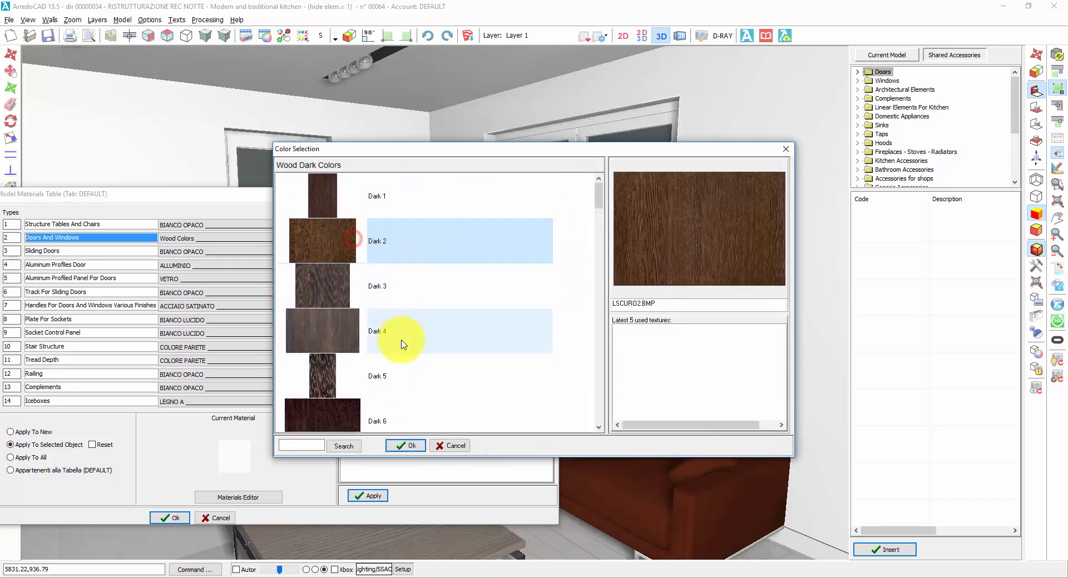
left_click(406, 445)
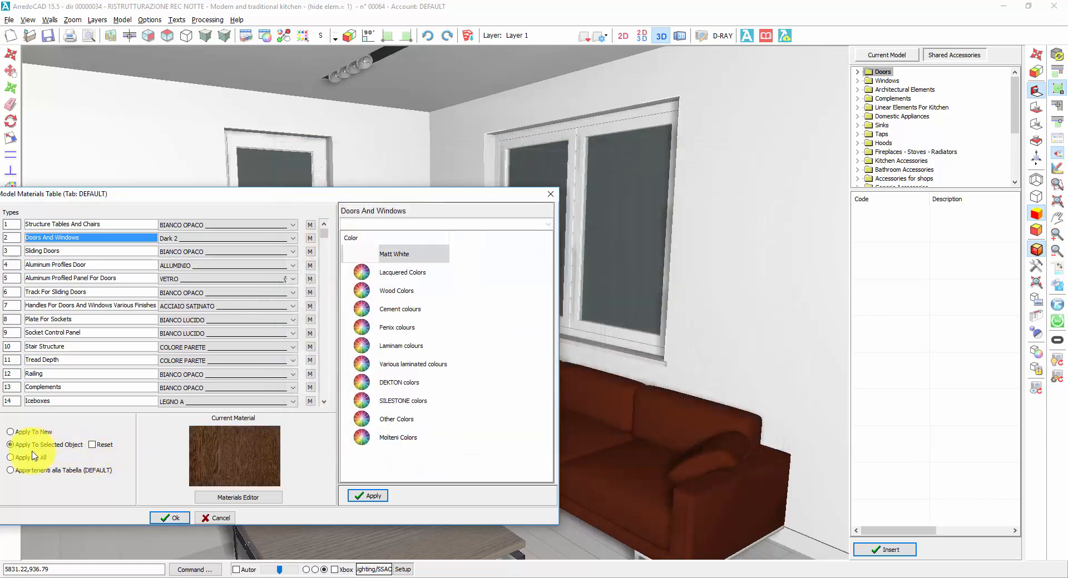
left_click(178, 519)
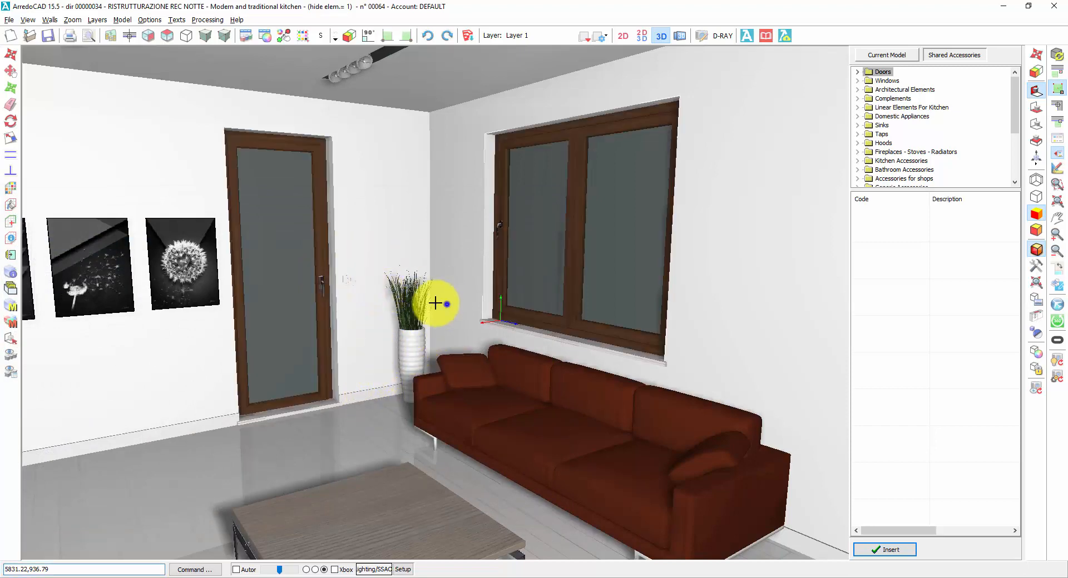
Step: Open the current kitchen model's finish table
middle_click_drag(439, 303, 434, 303)
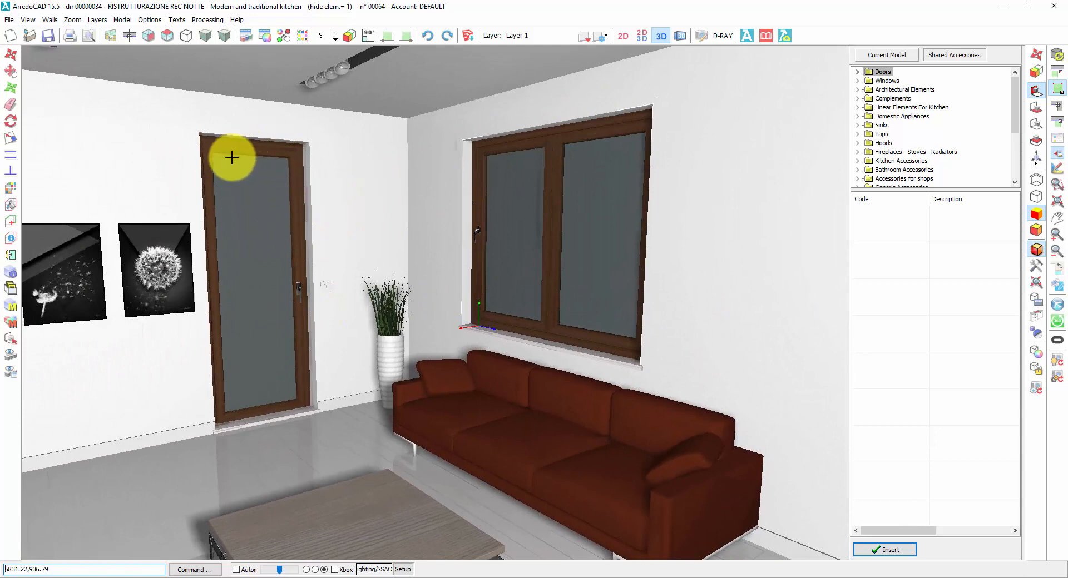
left_click(267, 36)
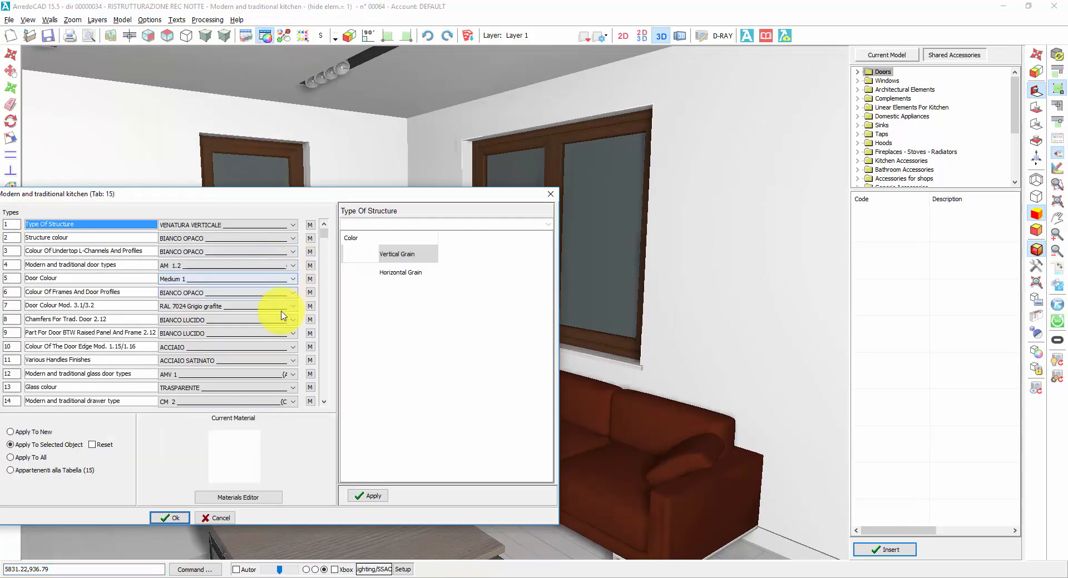